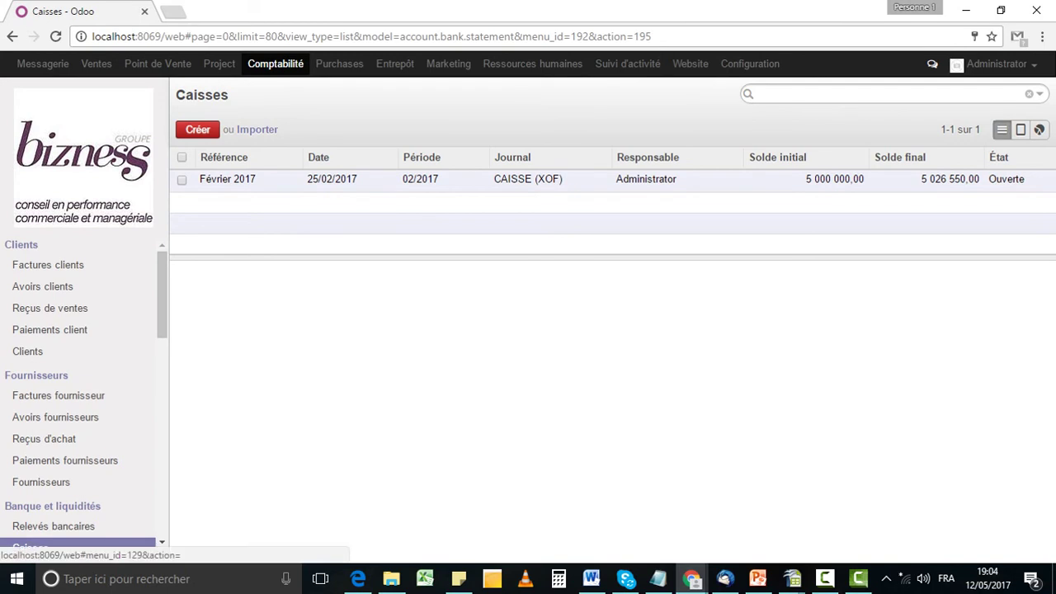
# Create a new cash register record for the CAISSE (XOF) journal and bring up its opening cash control.
pyautogui.scroll(-2, 82, 393)
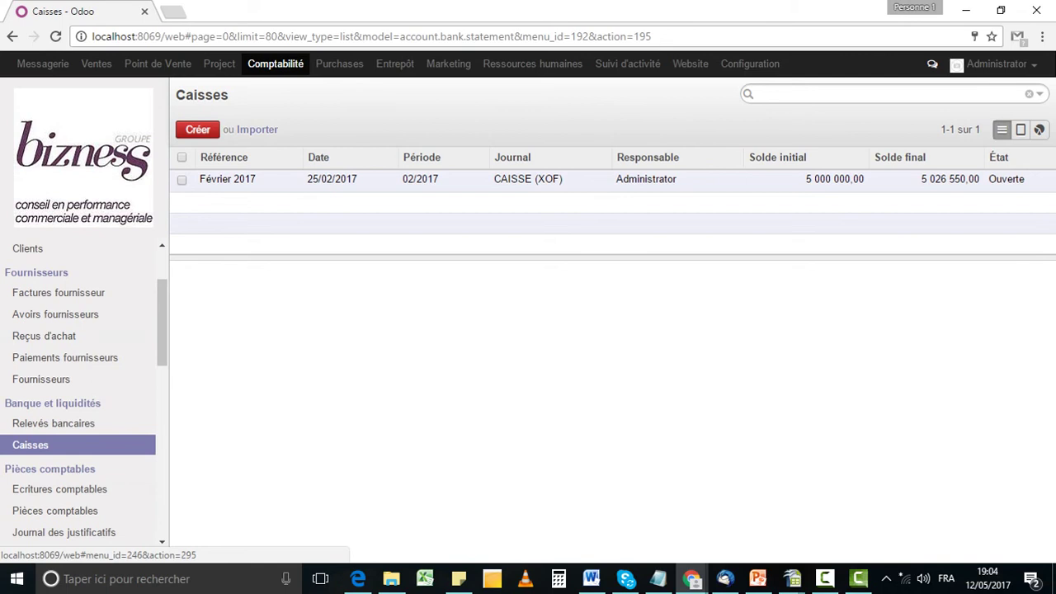
pyautogui.click(197, 130)
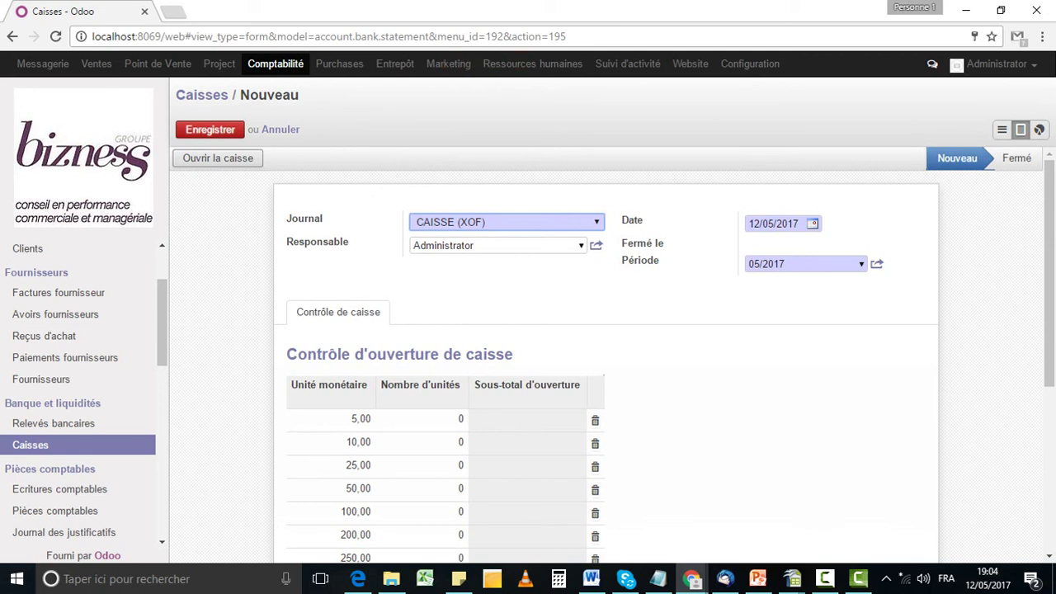
pyautogui.scroll(-2, 606, 355)
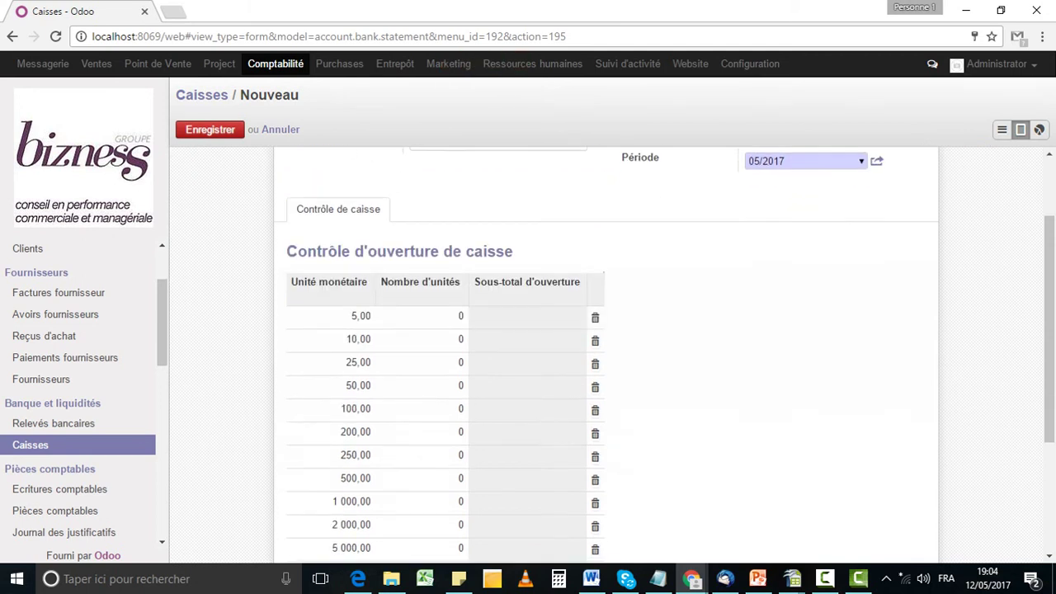
pyautogui.scroll(2, 607, 355)
pyautogui.scroll(-1, 607, 355)
pyautogui.scroll(-5, 607, 355)
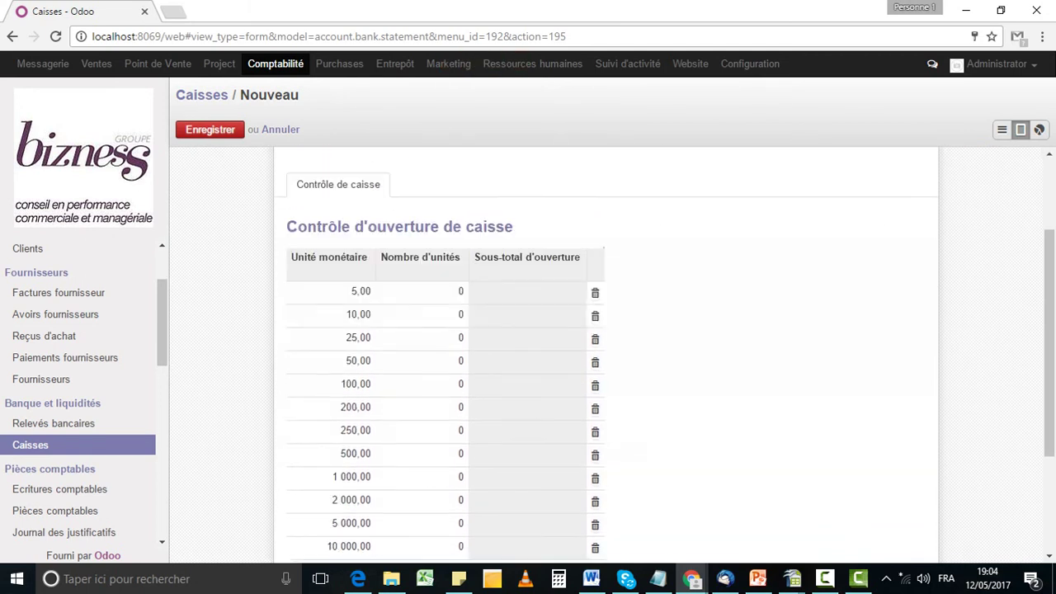
# Enter opening unit counts of 2 for the 10 000 denomination and 5 for the 2 000 denomination.
pyautogui.click(422, 377)
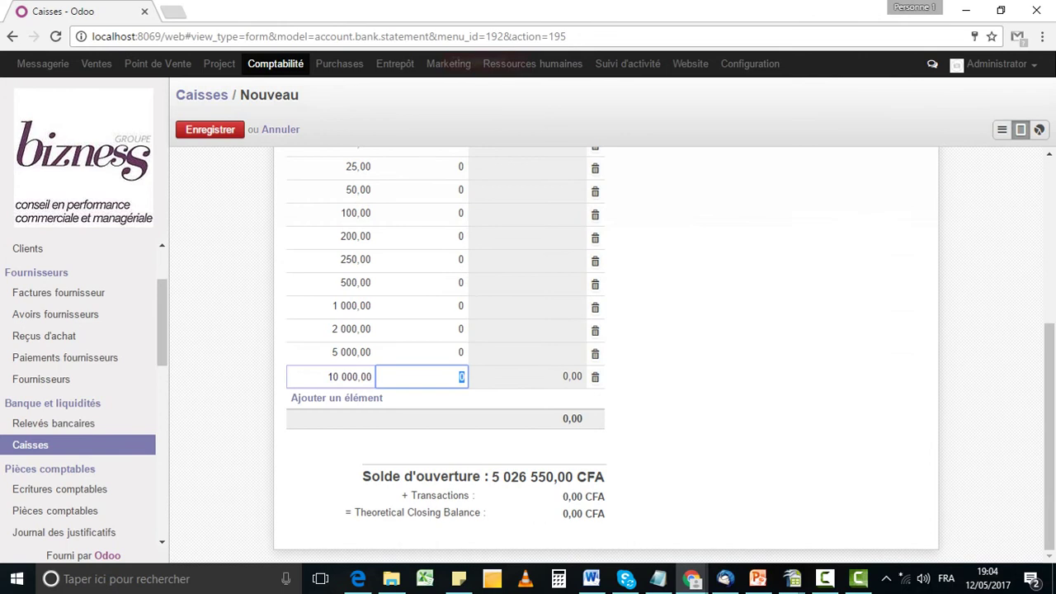
pyautogui.write('2')
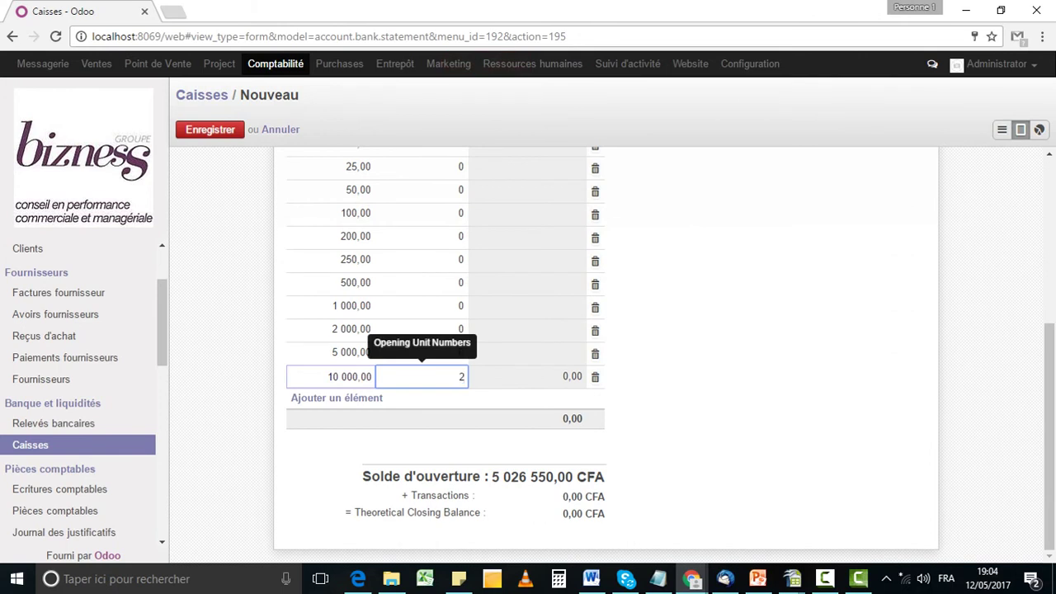
pyautogui.click(429, 330)
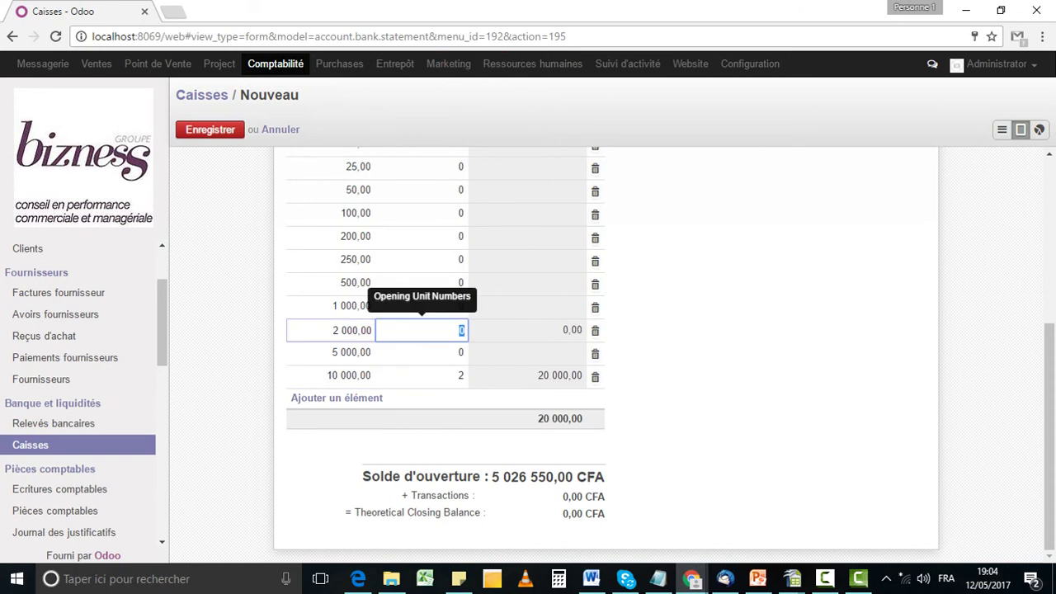
pyautogui.write('5')
# Set the opening number of units for the 10 000 denomination to 10.
pyautogui.click(422, 377)
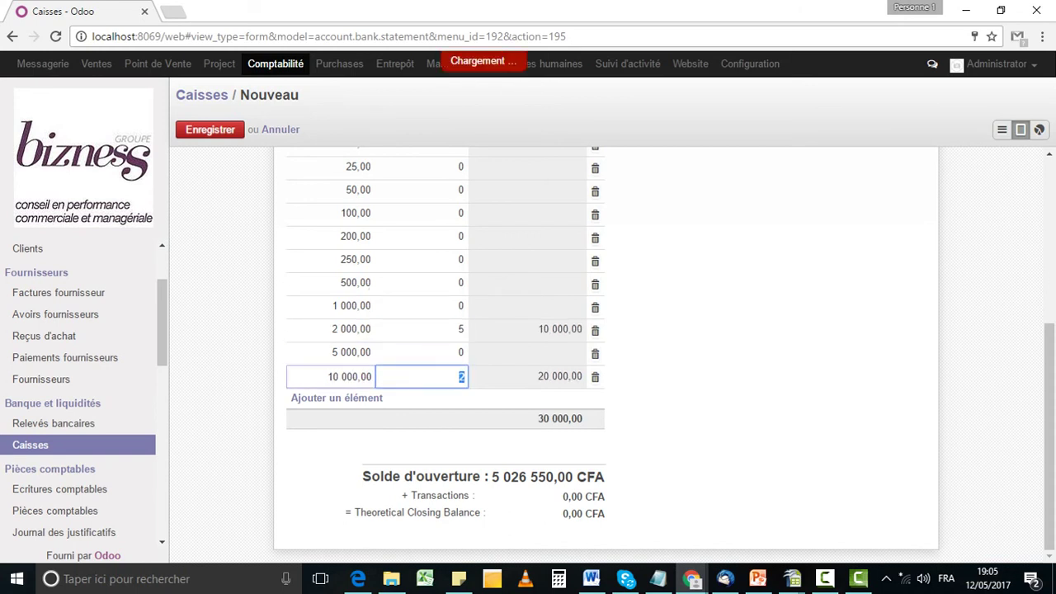
pyautogui.write('10')
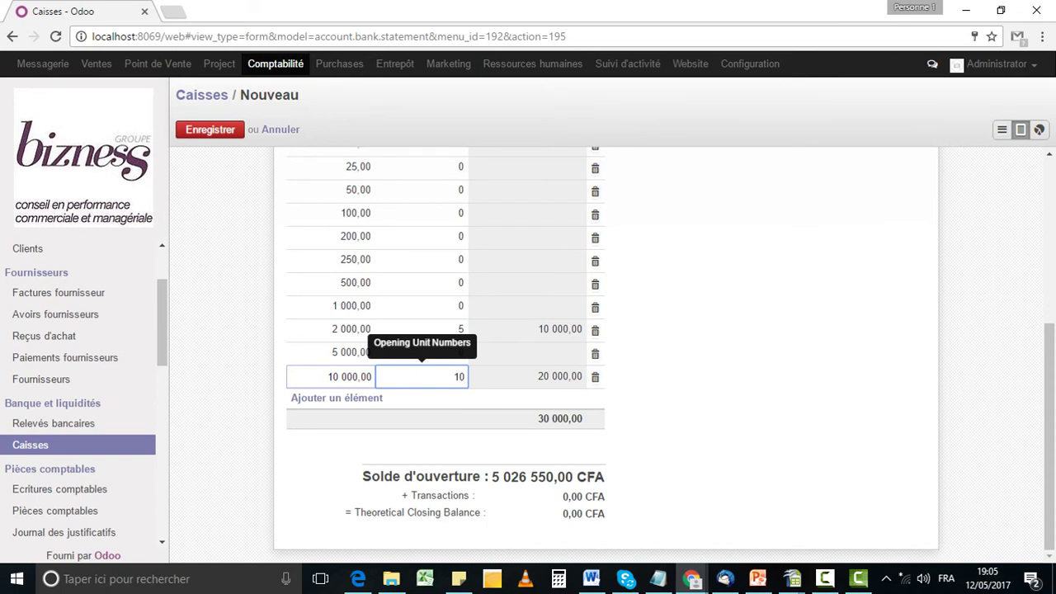
pyautogui.scroll(2, 445, 347)
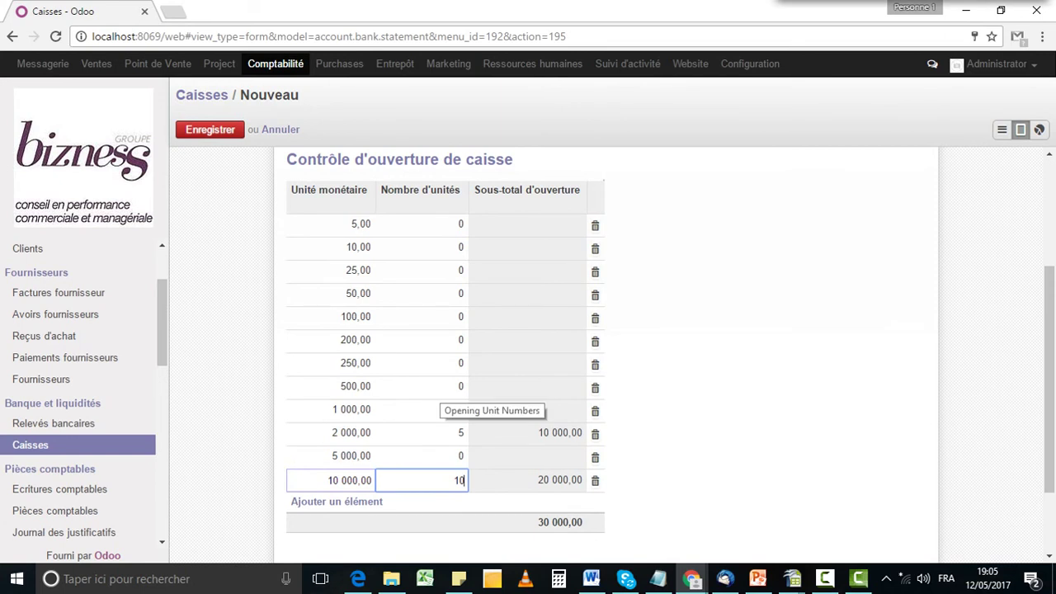
pyautogui.scroll(-2, 422, 376)
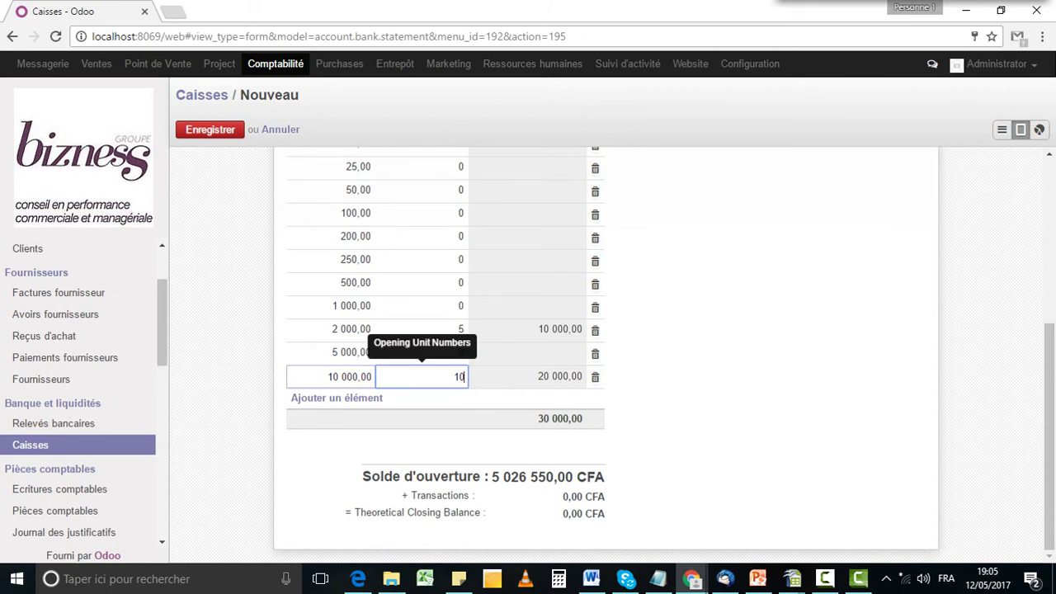
pyautogui.press('Tab')
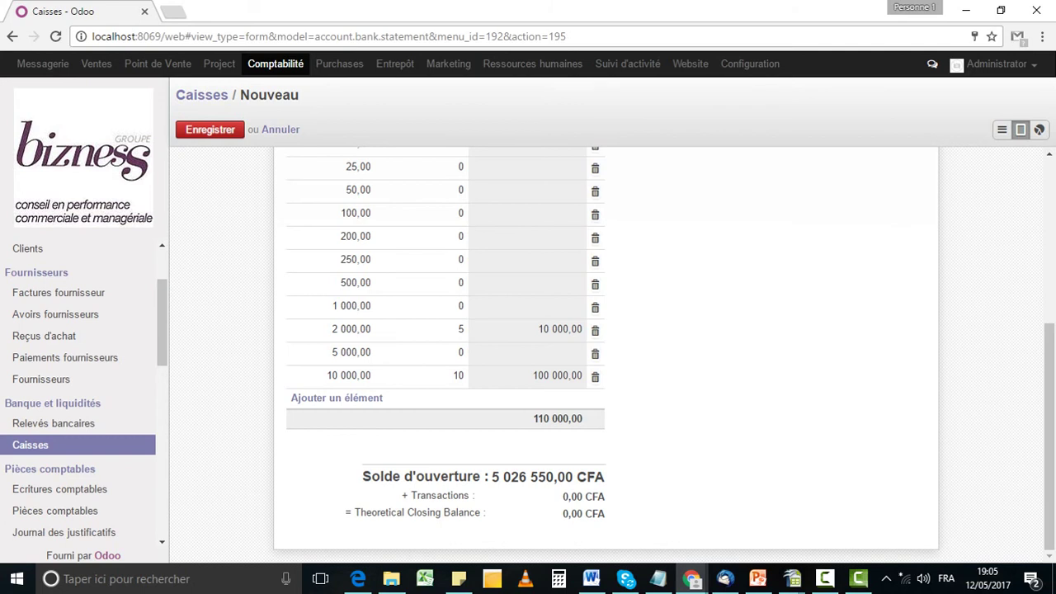
# Set the opening number of units for the 10 000 denomination to 5000.
pyautogui.click(459, 377)
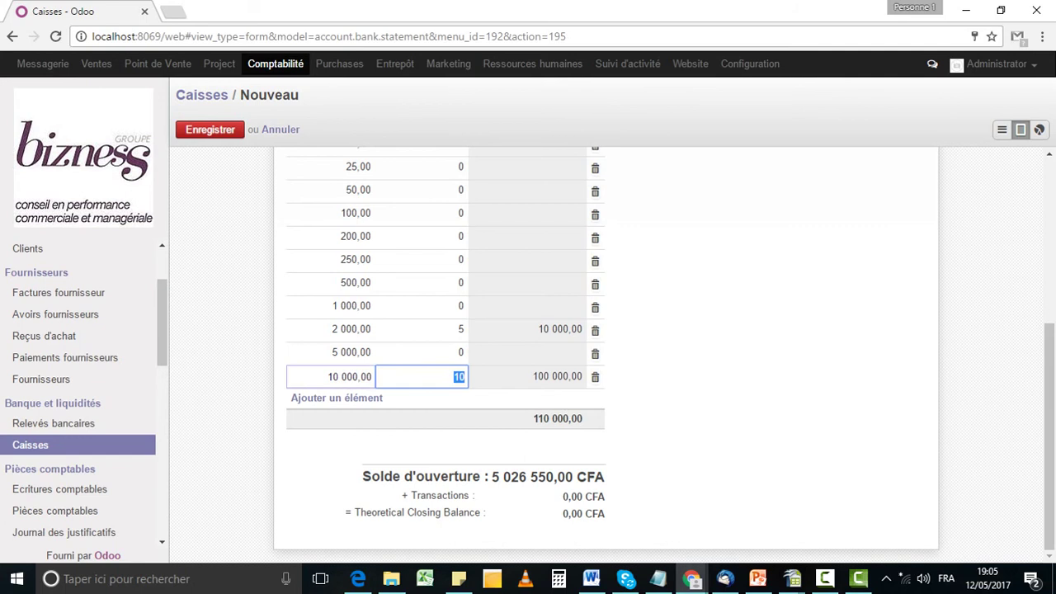
pyautogui.write('5000')
pyautogui.press('Return')
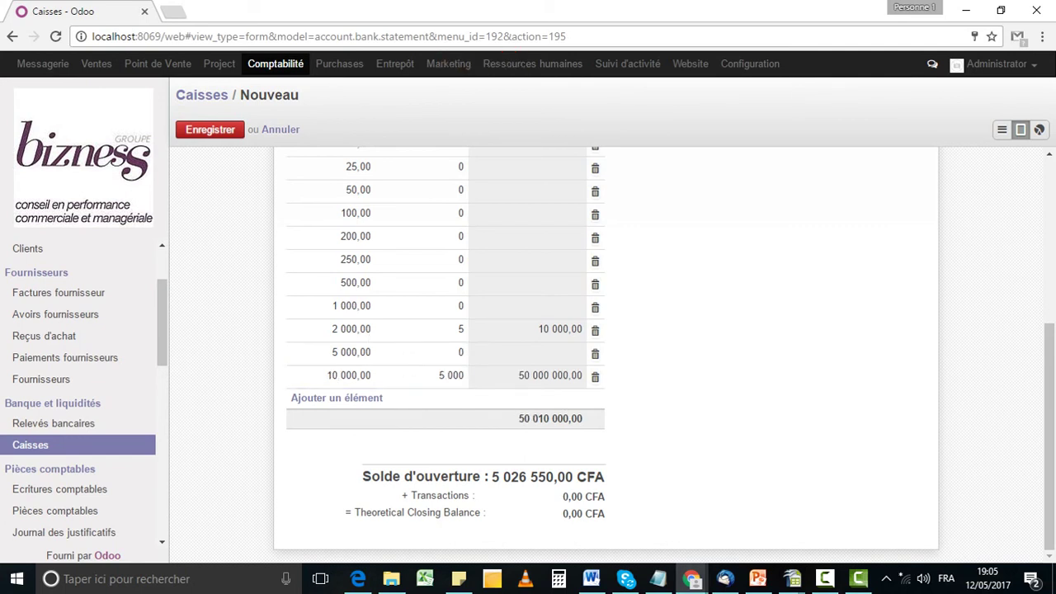
# Set the opening unit counts to 500 for the 10 000 denomination and 4 for the 5 000 denomination.
pyautogui.click(437, 377)
pyautogui.write('500')
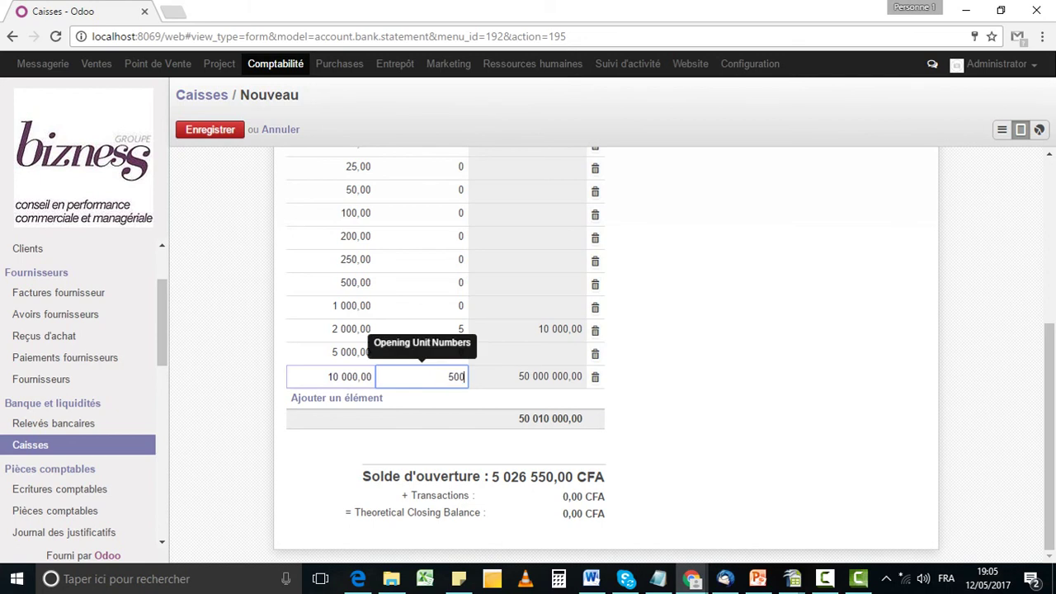
pyautogui.press('Return')
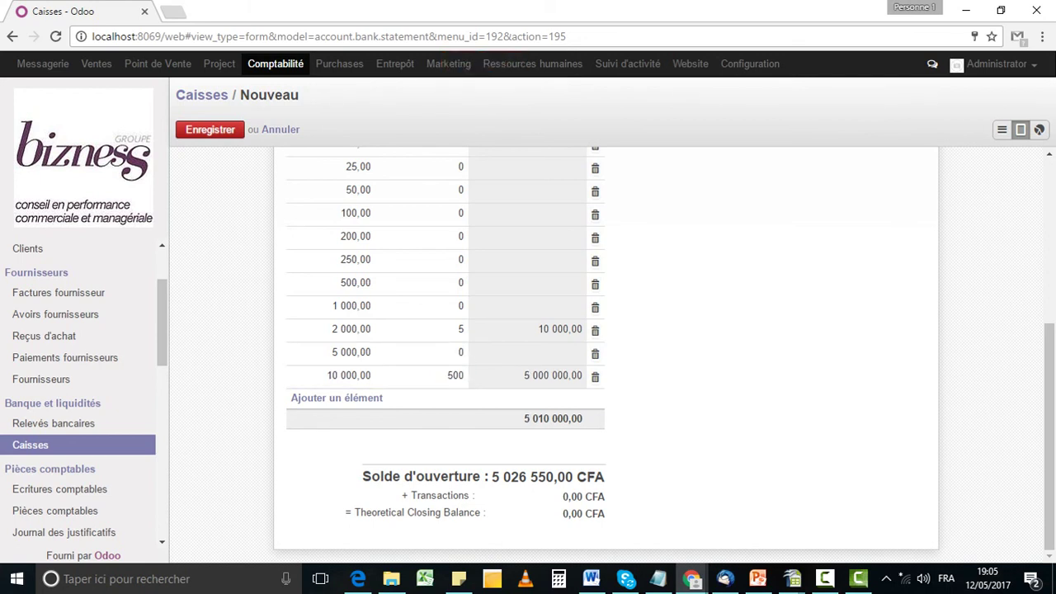
pyautogui.click(463, 353)
pyautogui.write('4')
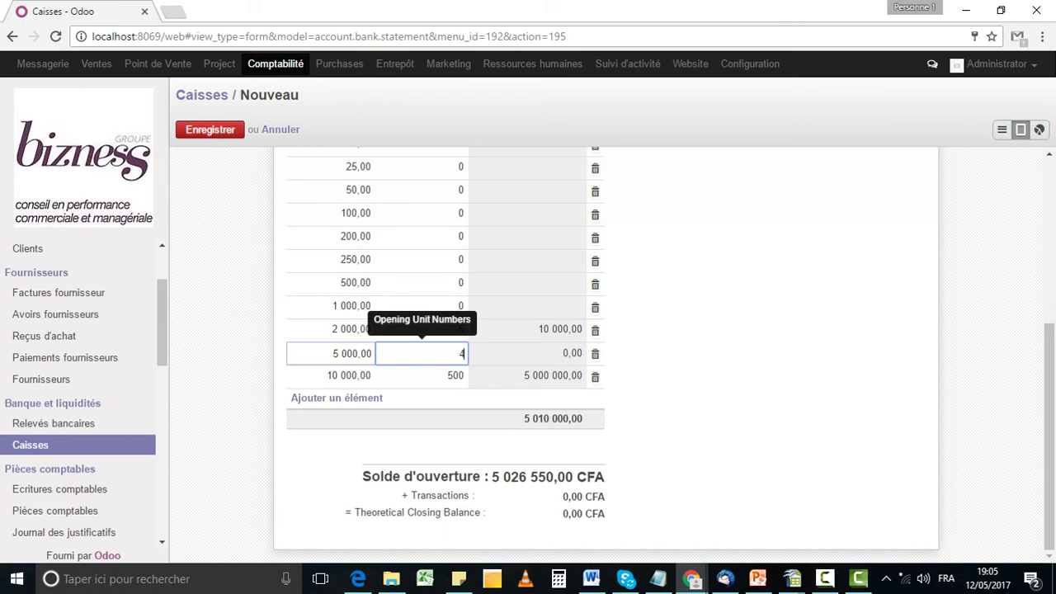
pyautogui.press('Return')
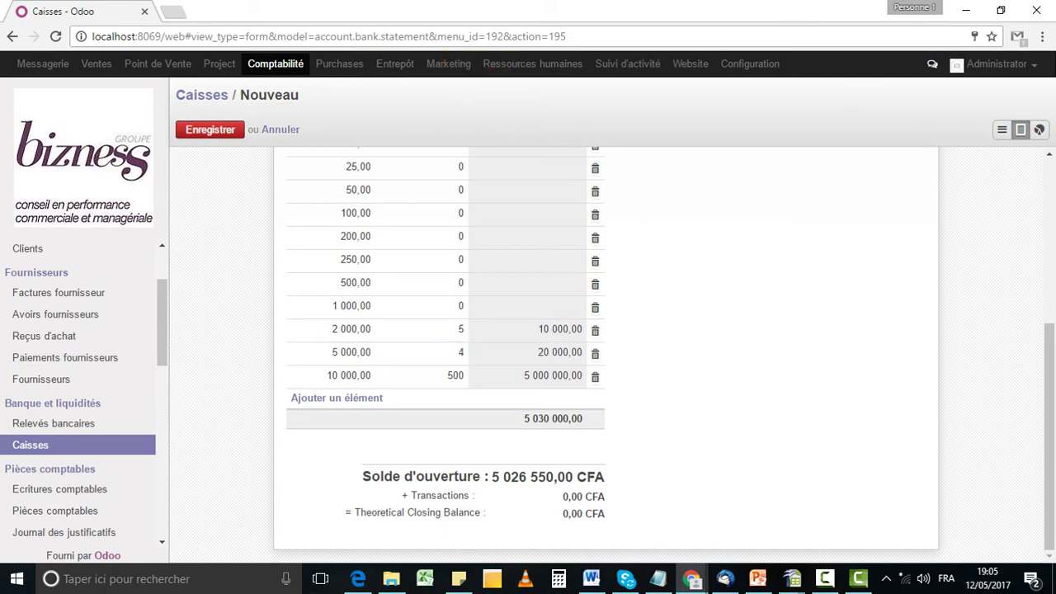
# Set the opening number of units for the 2 000 denomination to 2.
pyautogui.click(462, 355)
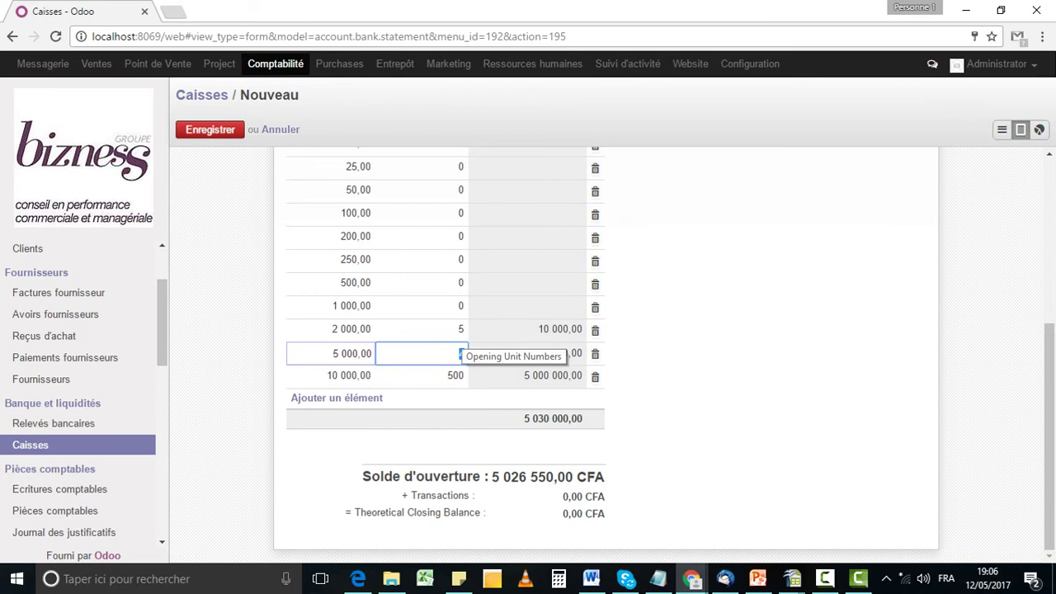
pyautogui.click(462, 330)
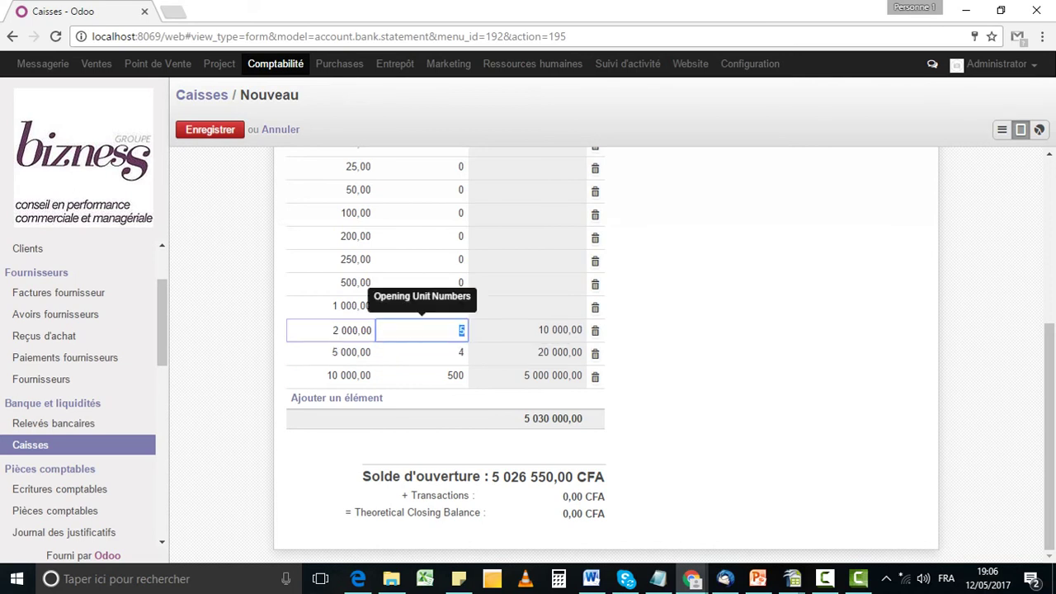
pyautogui.write('2')
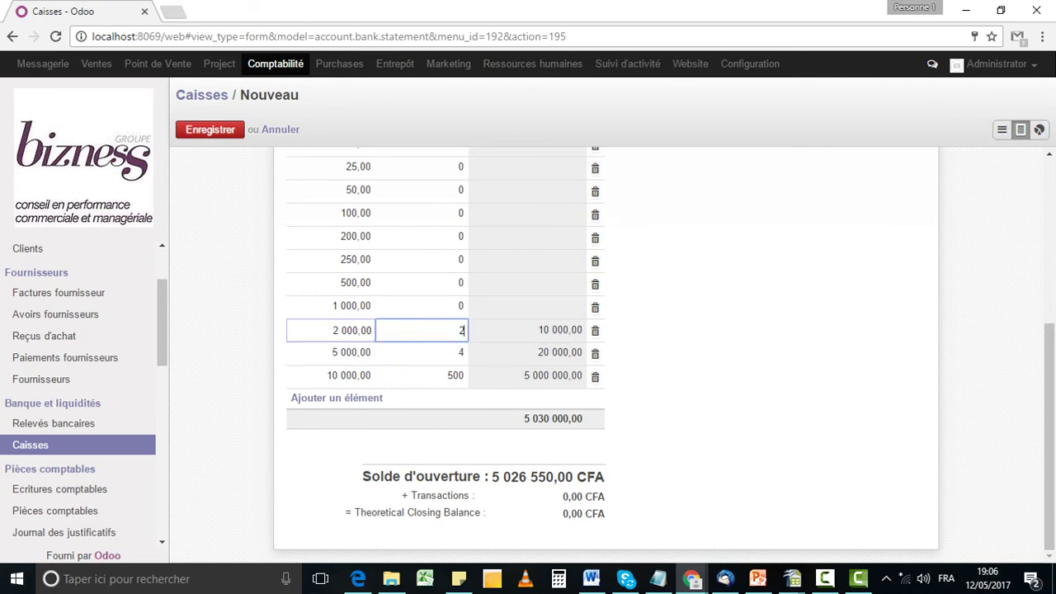
pyautogui.click(462, 306)
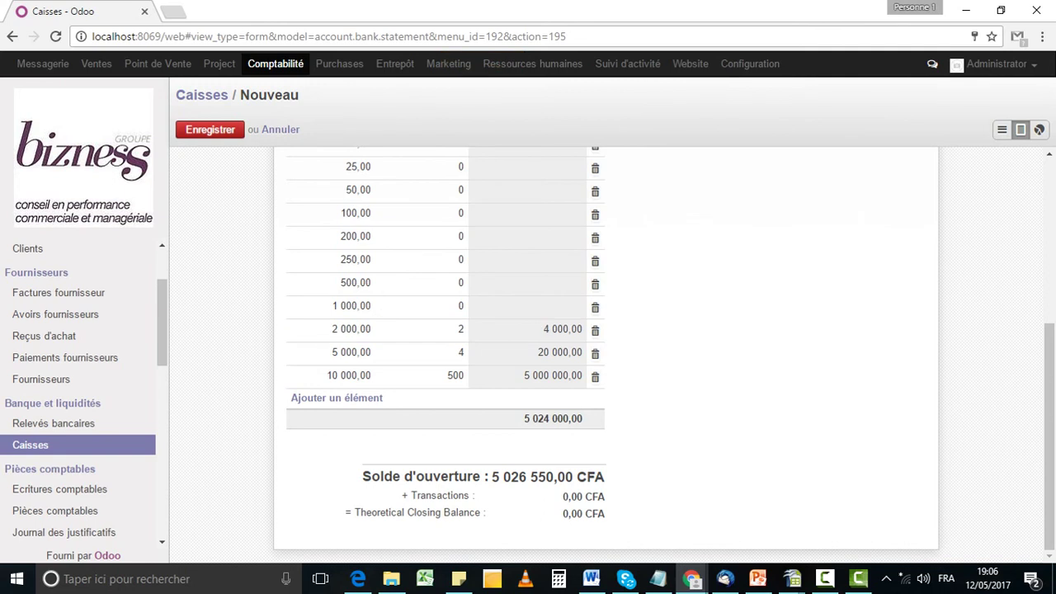
# Set the opening number of units for the 2 000 denomination to 3.
pyautogui.click(461, 331)
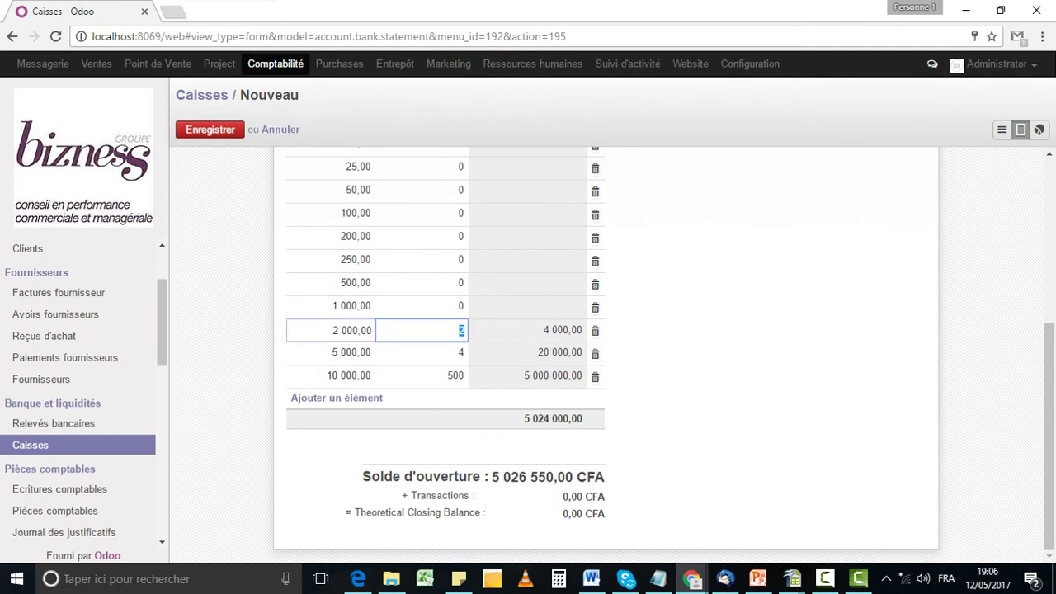
pyautogui.write('3')
pyautogui.click(541, 420)
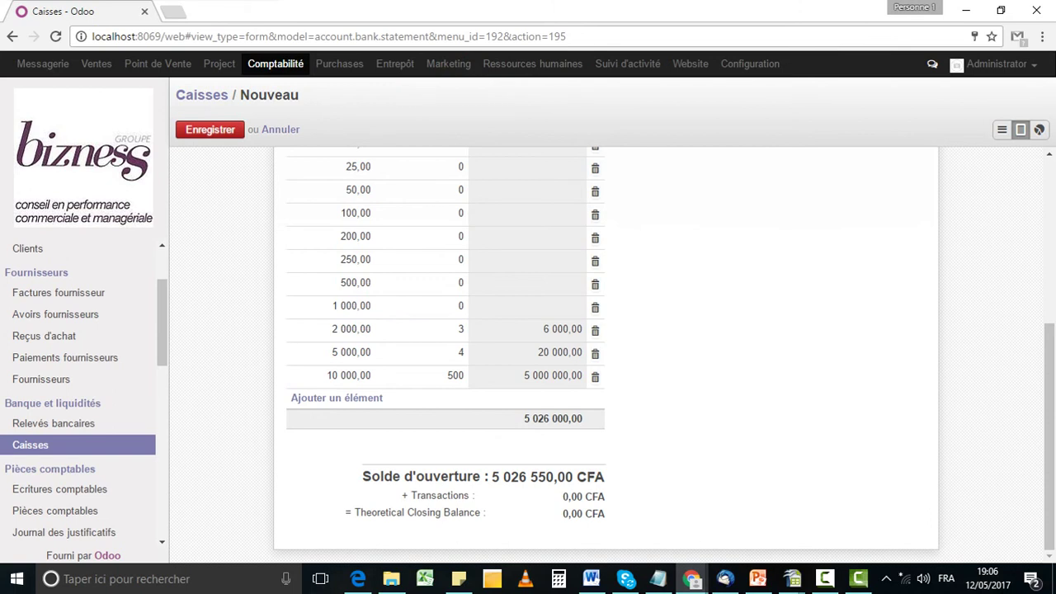
# Enter an opening count of 1 unit for both the 500 and the 50 denominations.
pyautogui.click(461, 283)
pyautogui.write('1')
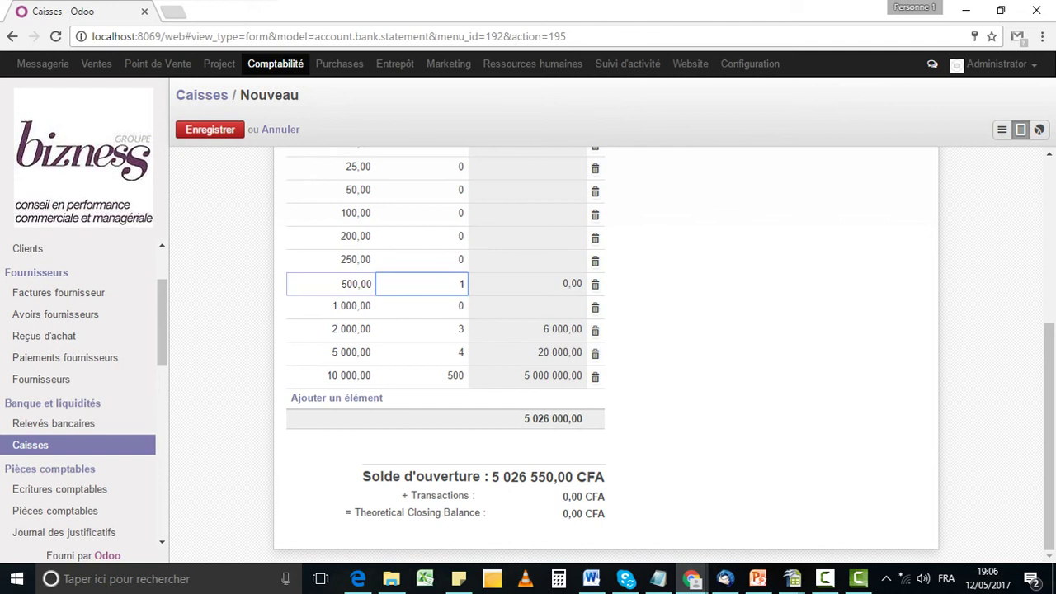
pyautogui.click(542, 419)
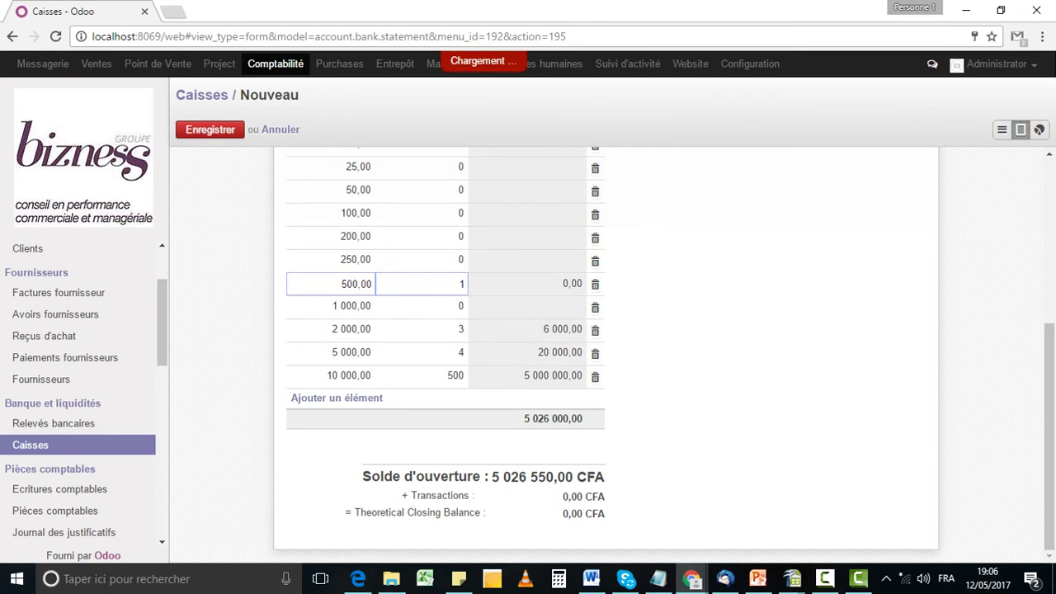
pyautogui.click(461, 191)
pyautogui.write('1')
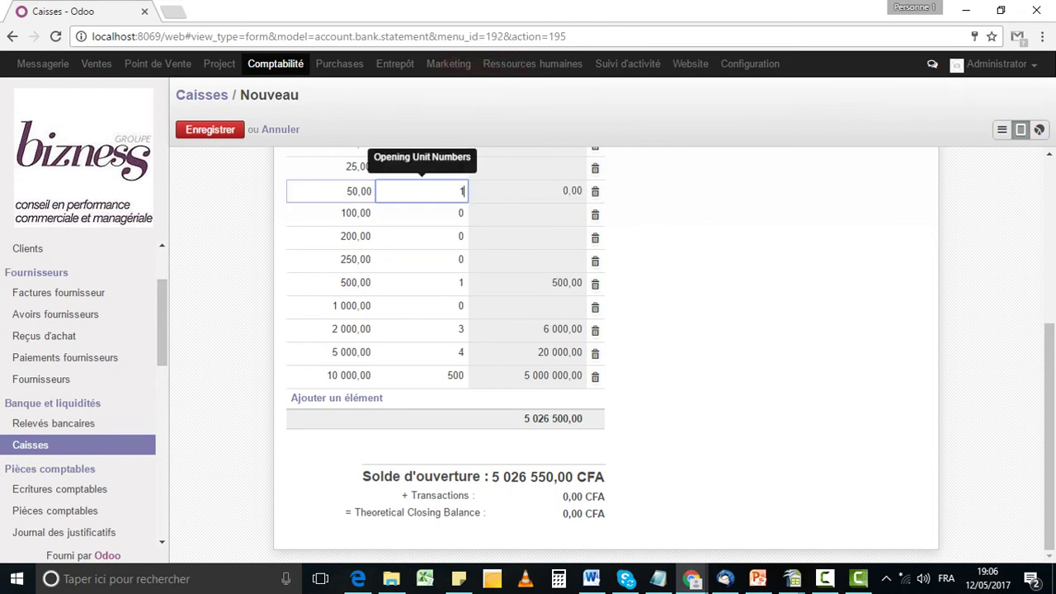
pyautogui.click(541, 420)
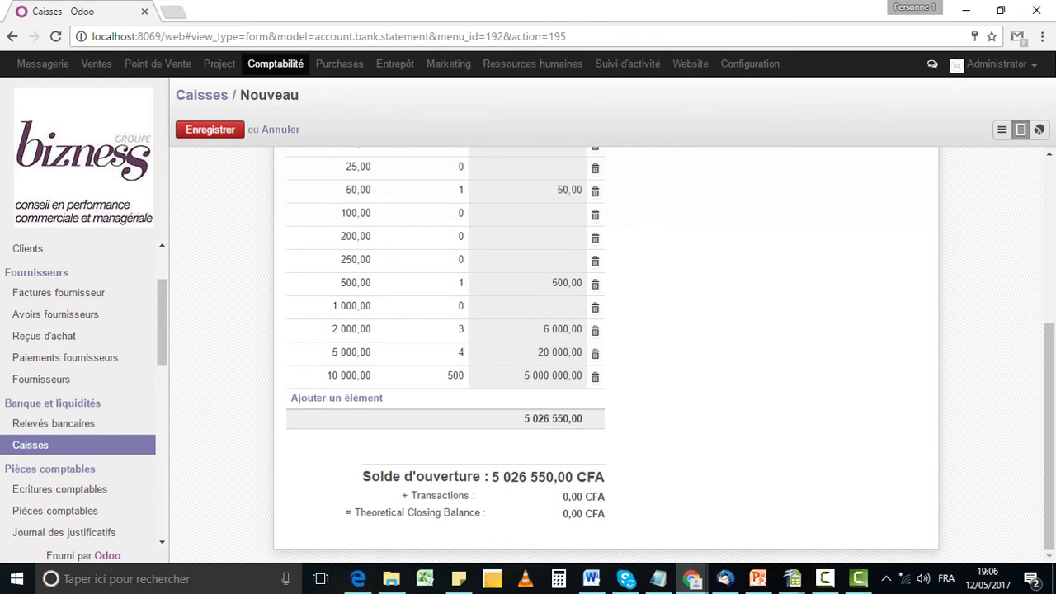
# Assign Chef Comptable as the person responsible and open the cash register.
pyautogui.scroll(3, 528, 347)
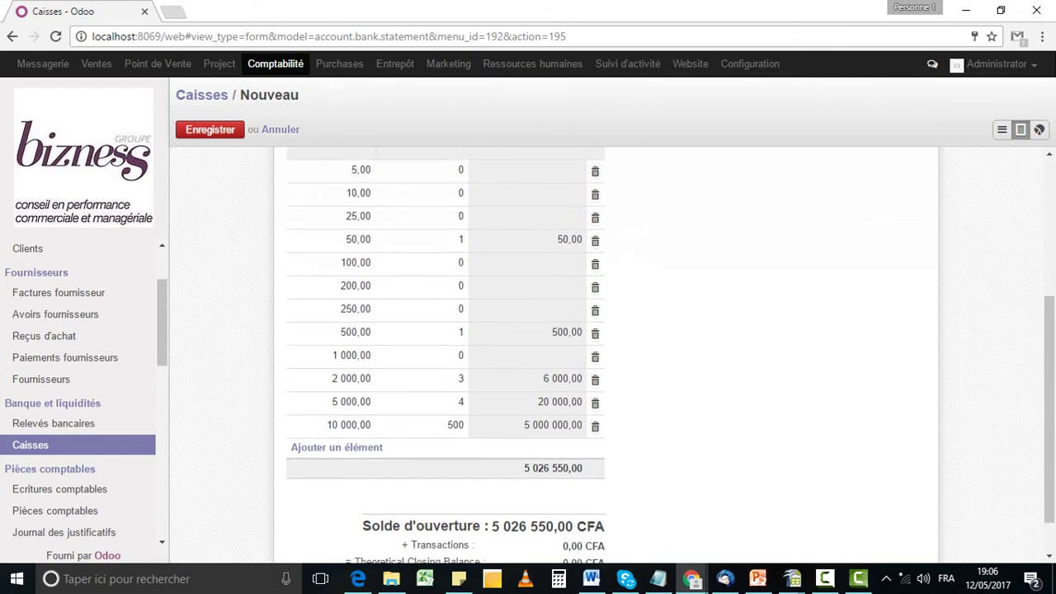
pyautogui.scroll(3, 528, 347)
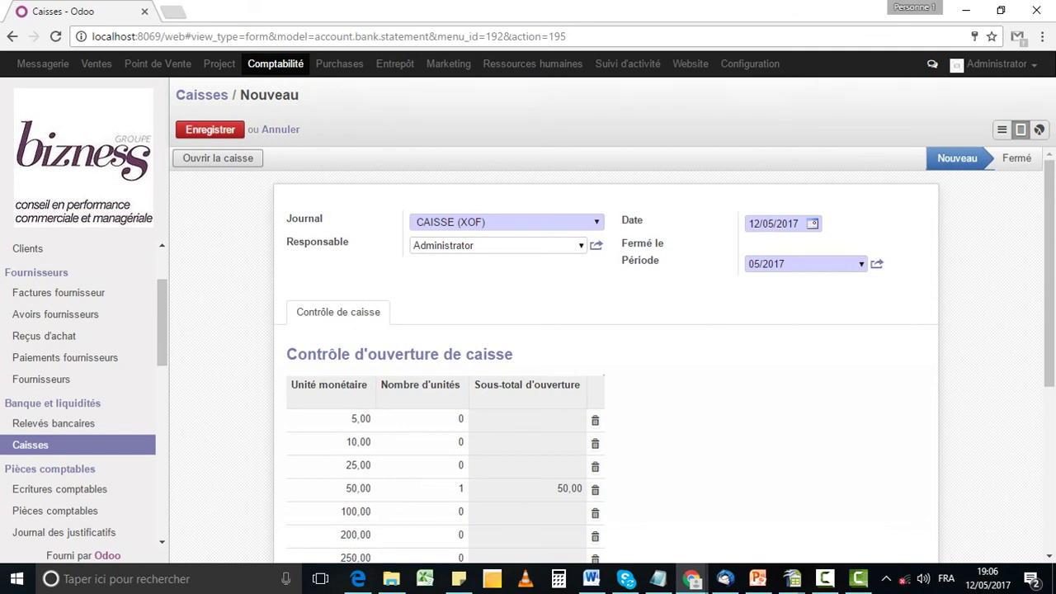
pyautogui.click(581, 245)
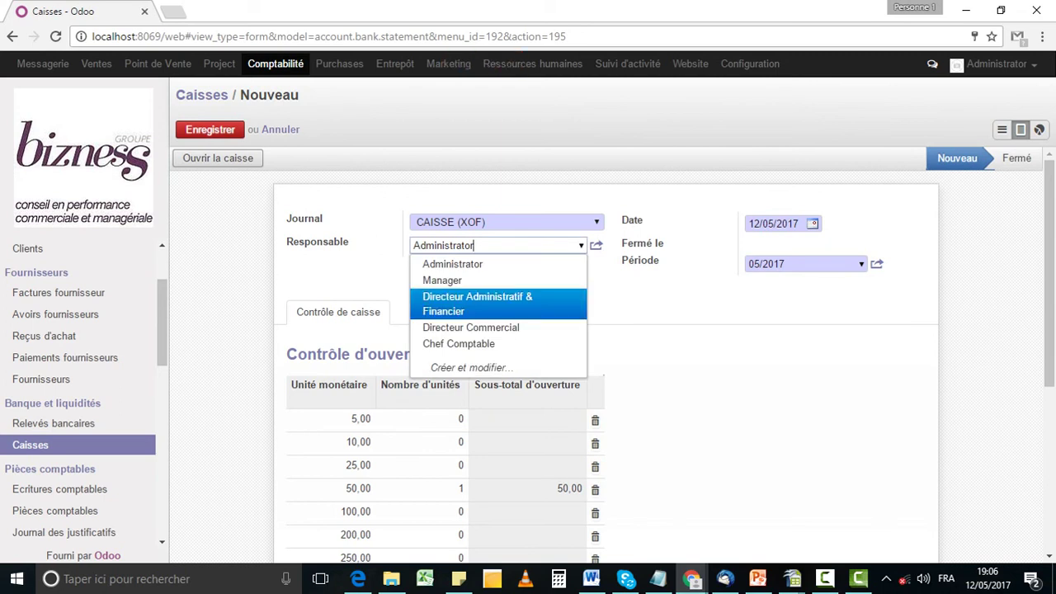
pyautogui.press('Return')
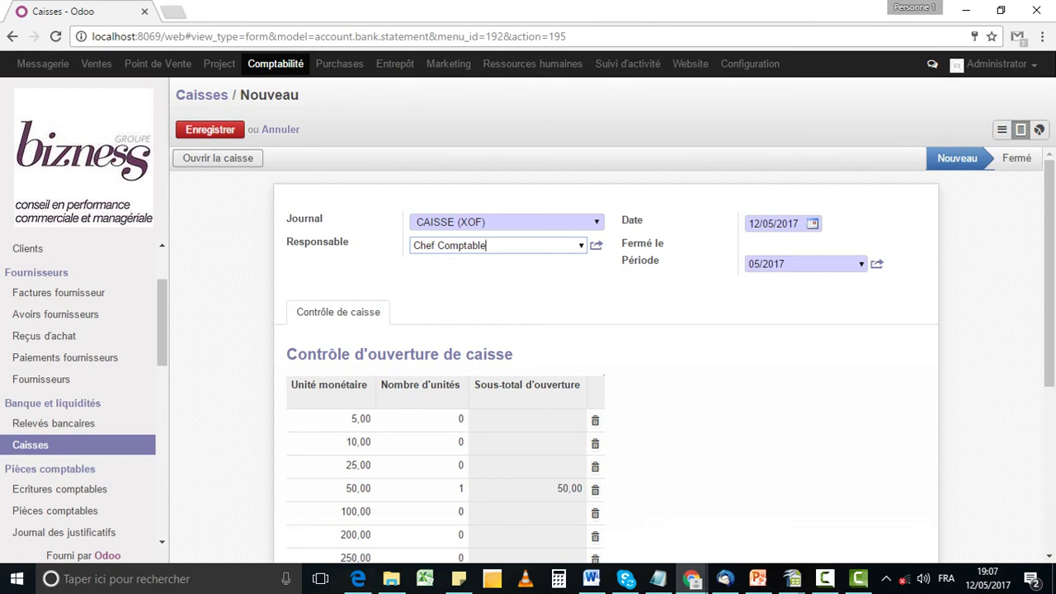
pyautogui.click(218, 158)
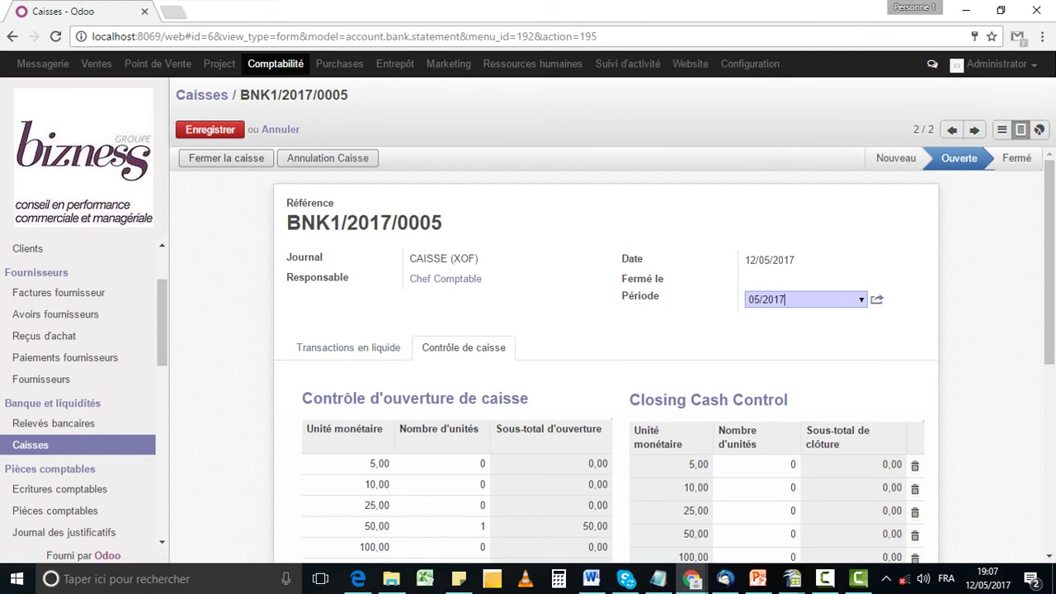
# Add a first line to the register's cash transactions and date it 01/05/2017.
pyautogui.click(348, 348)
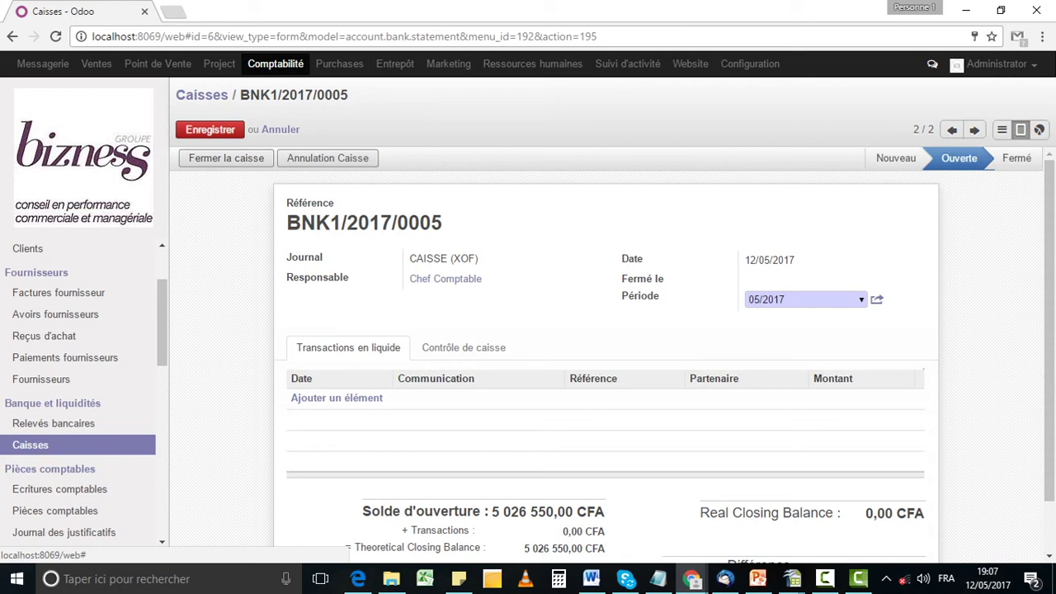
pyautogui.click(337, 398)
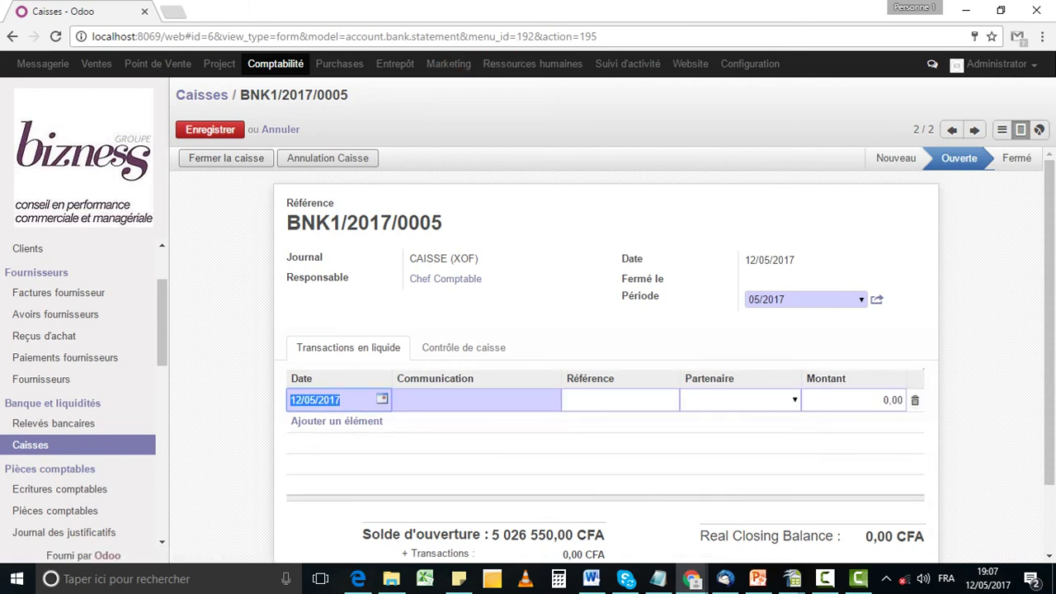
pyautogui.click(383, 400)
pyautogui.click(324, 259)
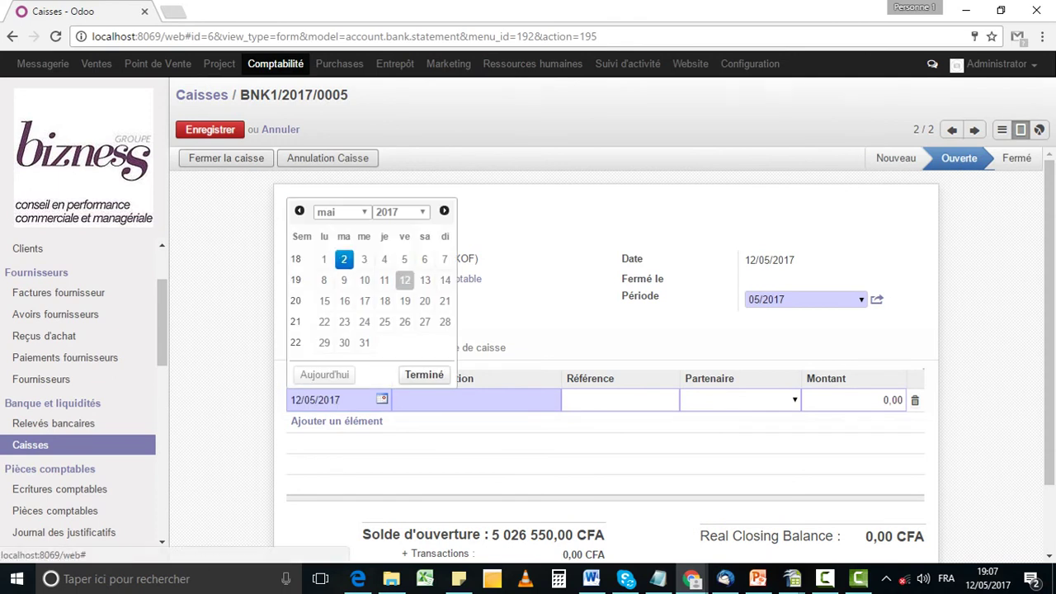
# Enter "Achat de fourniture de Bureau" as the communication of the first cash transaction.
pyautogui.click(462, 400)
pyautogui.press('capslock')
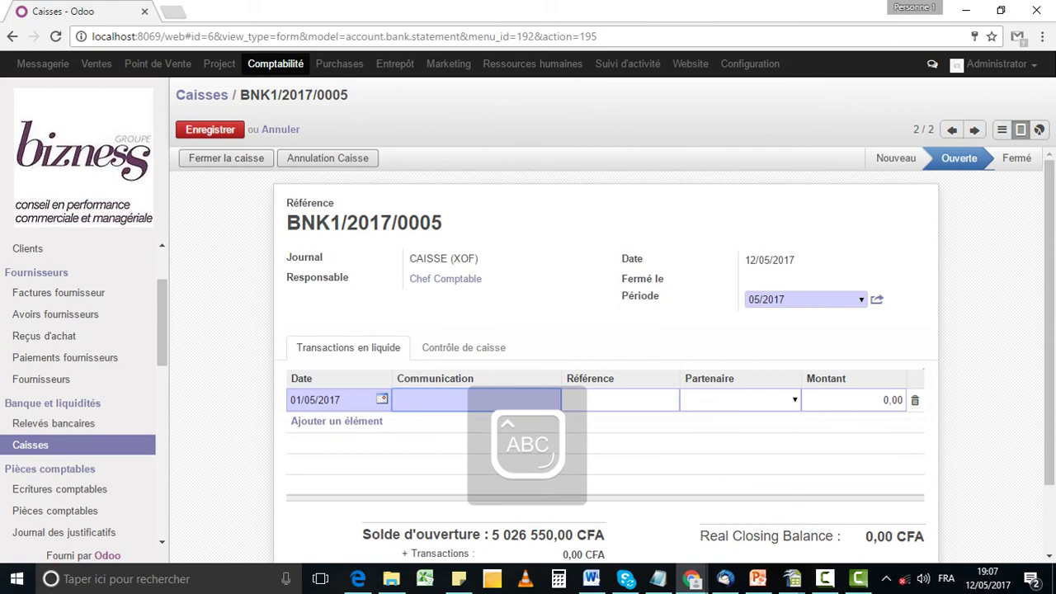
pyautogui.write('A')
pyautogui.press('capslock')
pyautogui.write('chat de ')
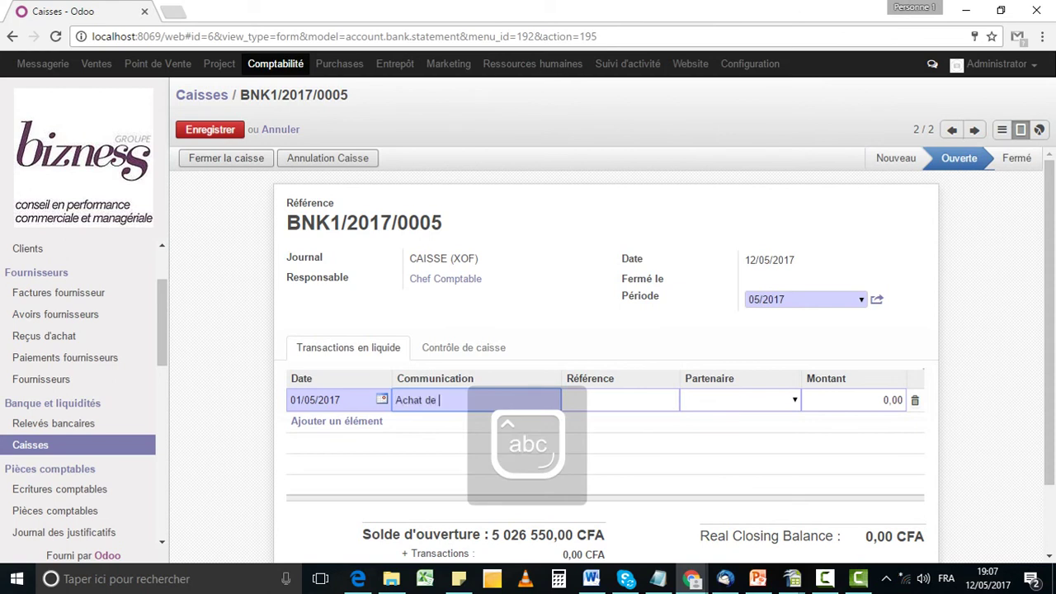
pyautogui.write('fourniture de')
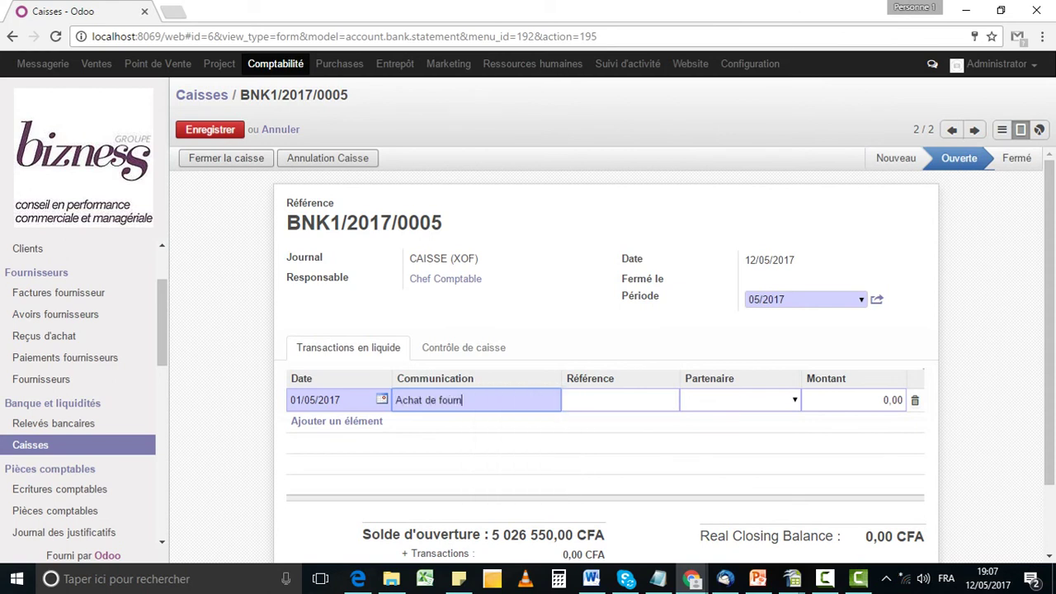
pyautogui.write(' Bureau')
pyautogui.press('Tab')
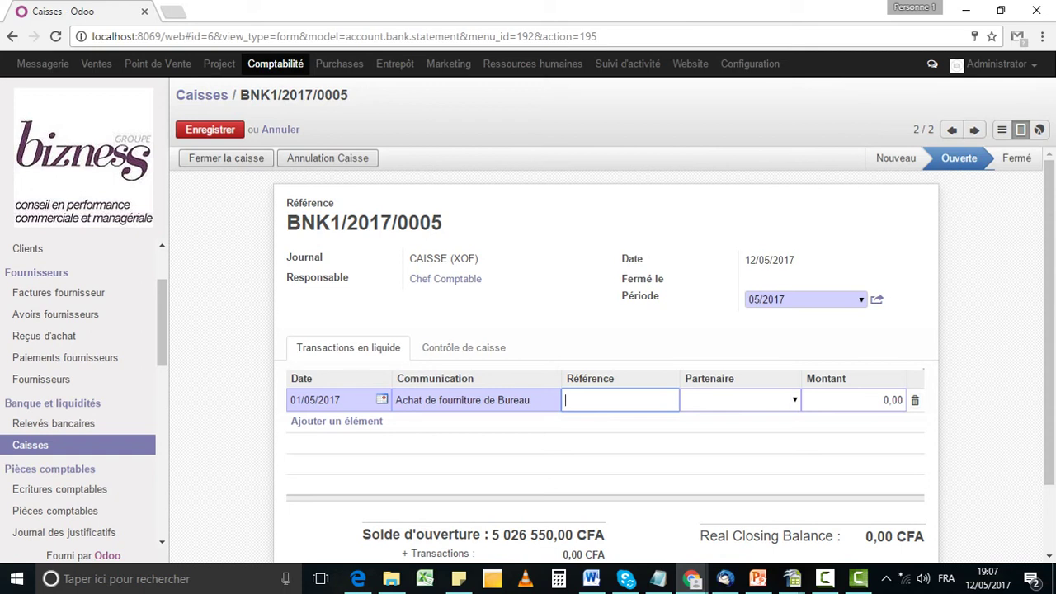
# Give the office supplies transaction the reference 120 and select Administrator as its partner.
pyautogui.write('120')
pyautogui.press('Tab')
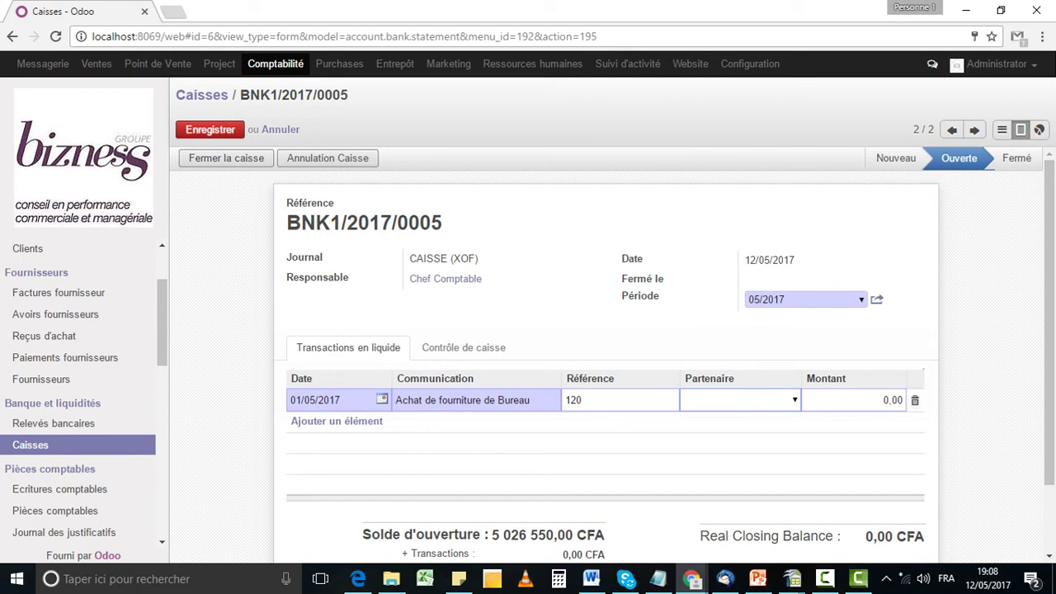
pyautogui.press('Down')
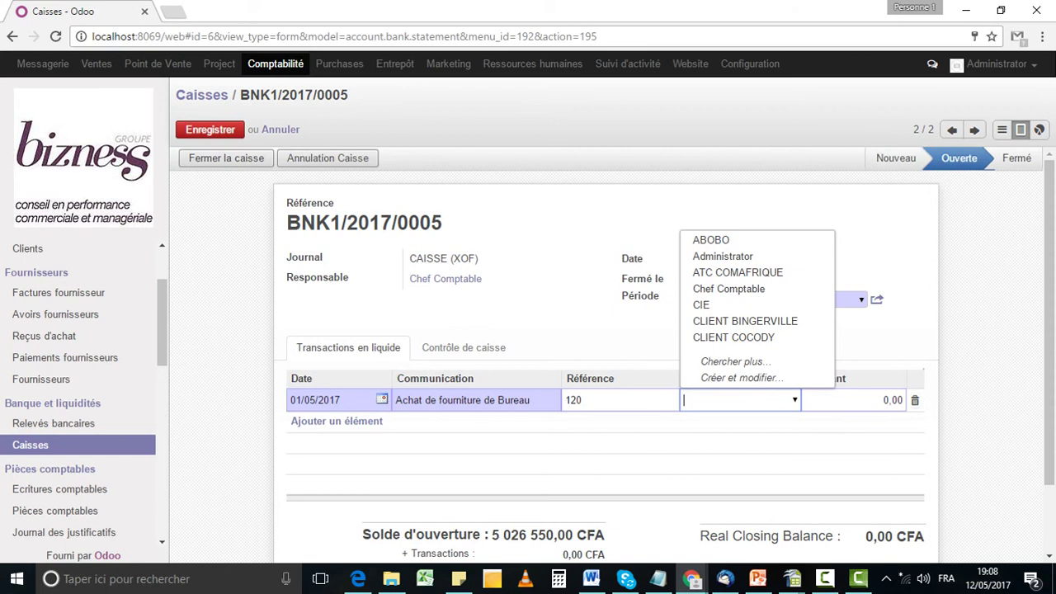
pyautogui.press('Down')
pyautogui.press('Down')
pyautogui.press('Return')
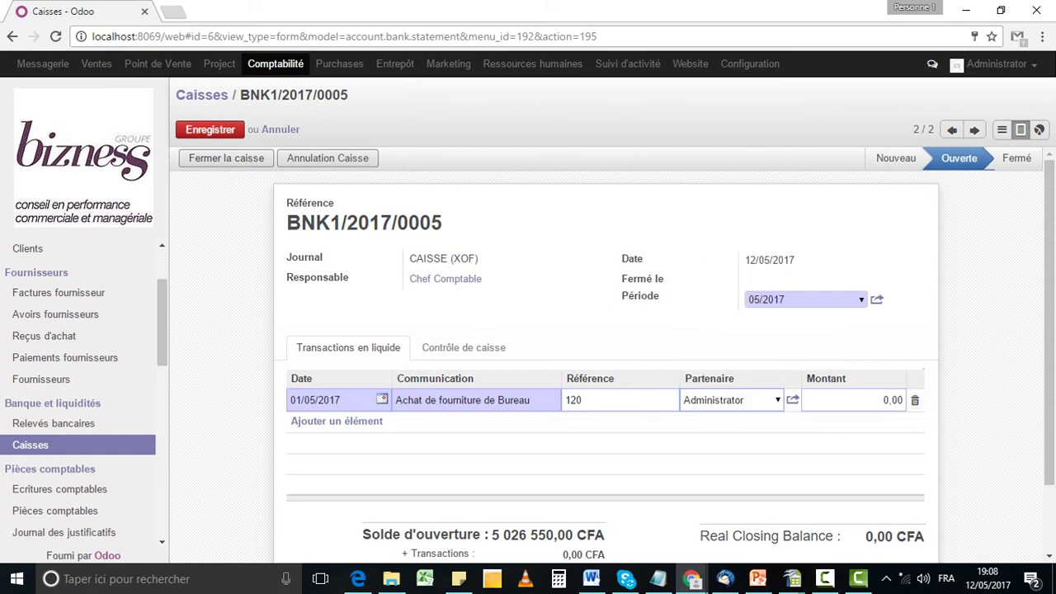
# Set the office supplies transaction's amount to -250000 and validate the line so a new one starts.
pyautogui.press('Tab')
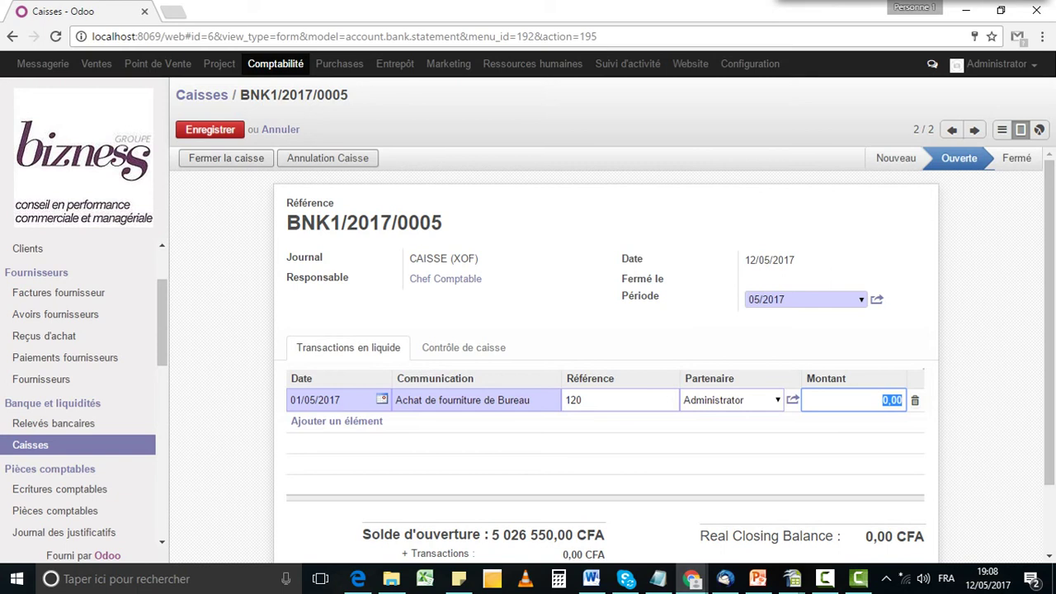
pyautogui.press('BackSpace')
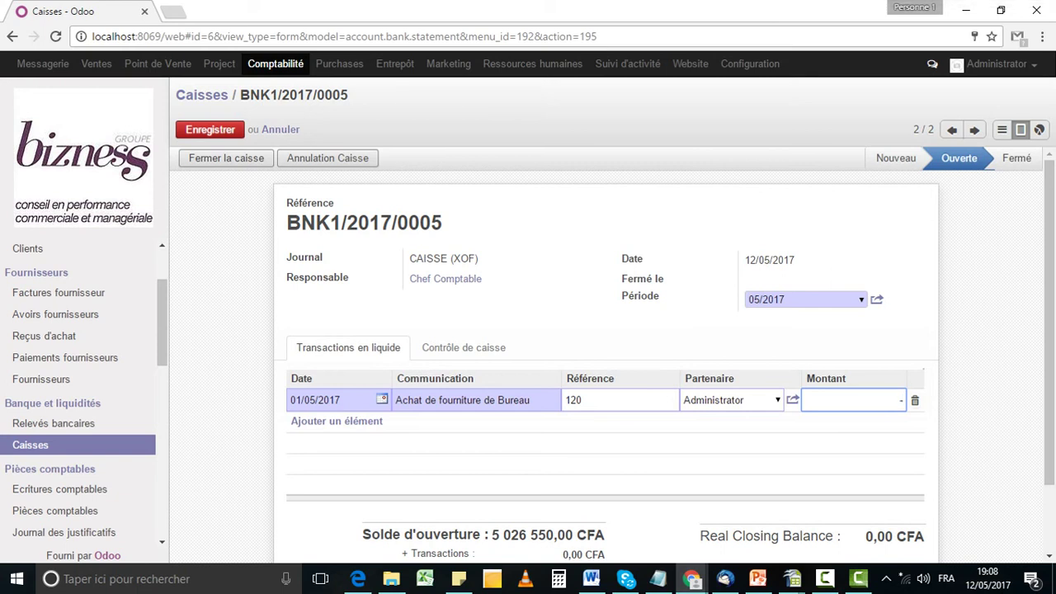
pyautogui.write('-250000')
pyautogui.press('Home')
pyautogui.press('Delete')
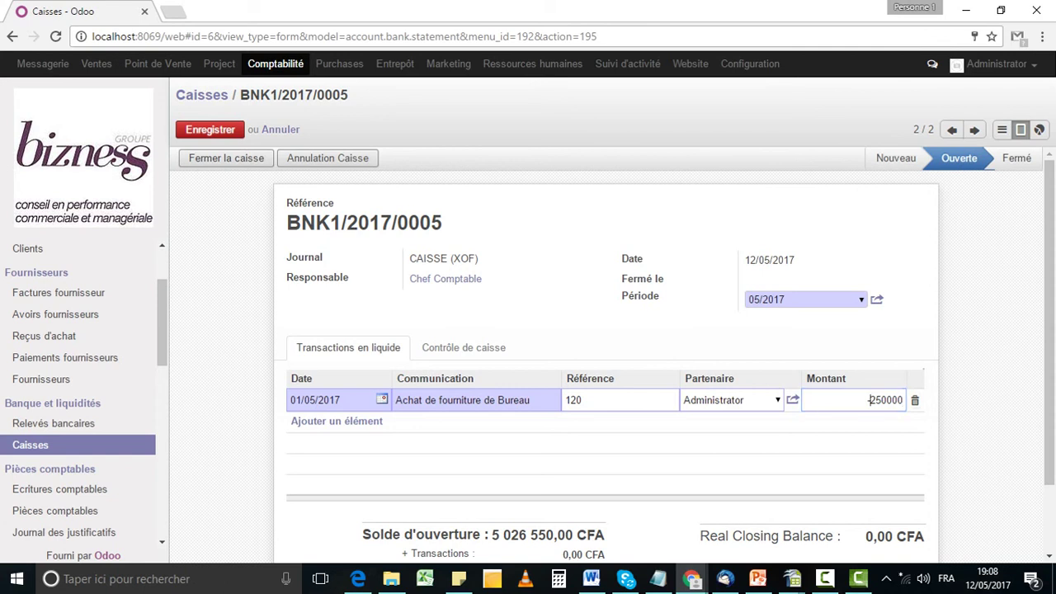
pyautogui.moveTo(691, 579)
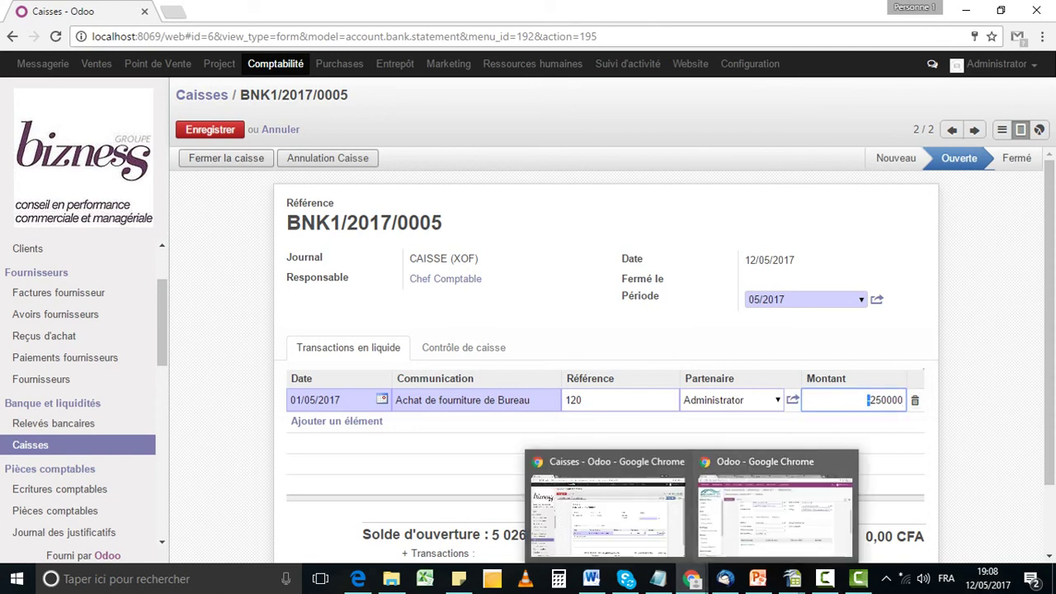
pyautogui.write('-')
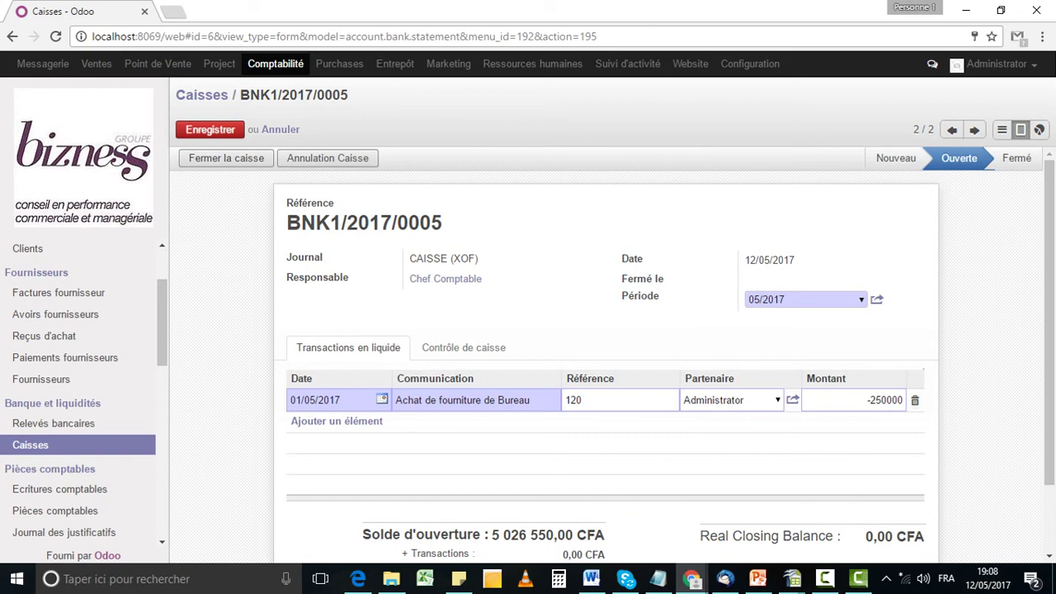
pyautogui.press('Return')
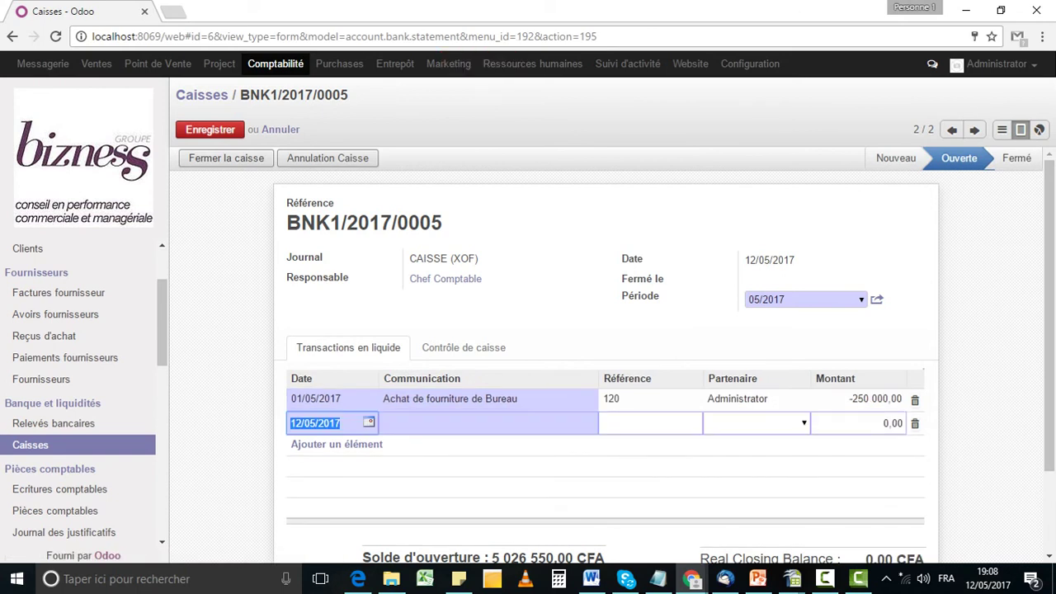
# Describe the second cash transaction as "Encaissement client/Facture N°xxx" with reference 121, keeping the default date.
pyautogui.press('Tab')
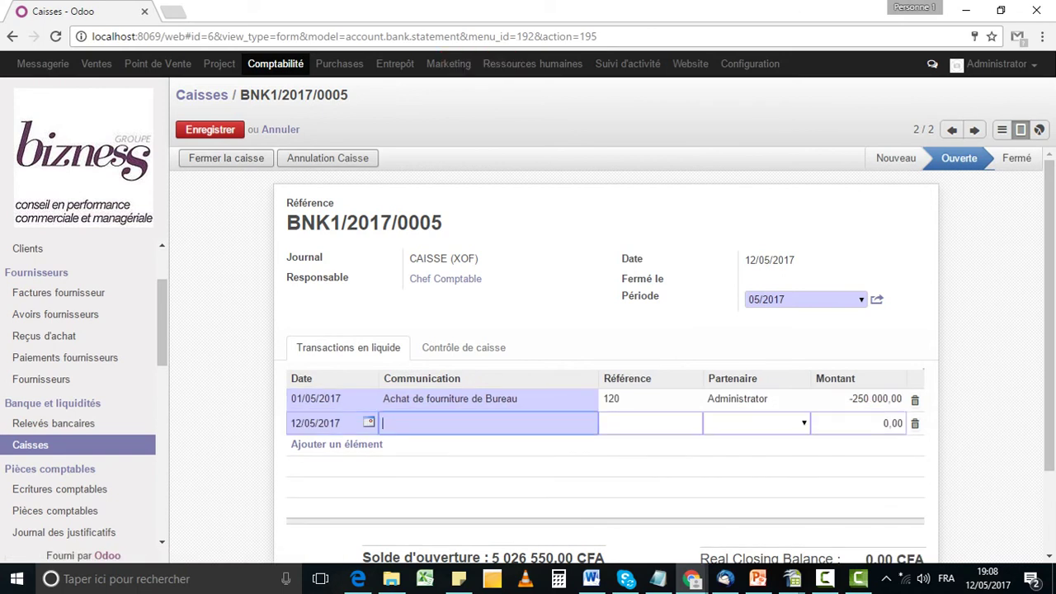
pyautogui.write('Encaissement client/Fact')
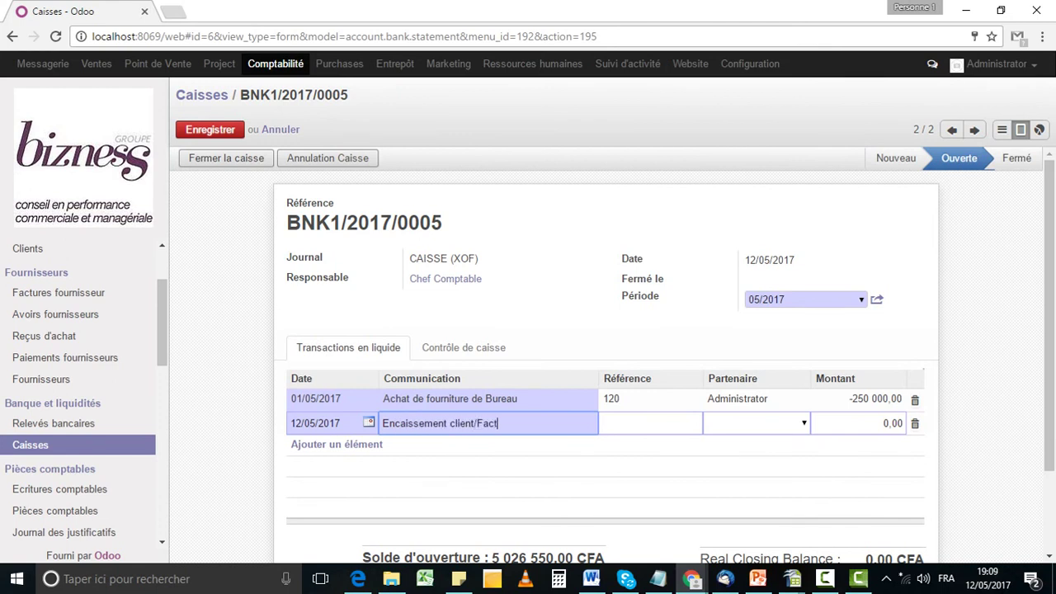
pyautogui.write('ure N°xxx')
pyautogui.press('Tab')
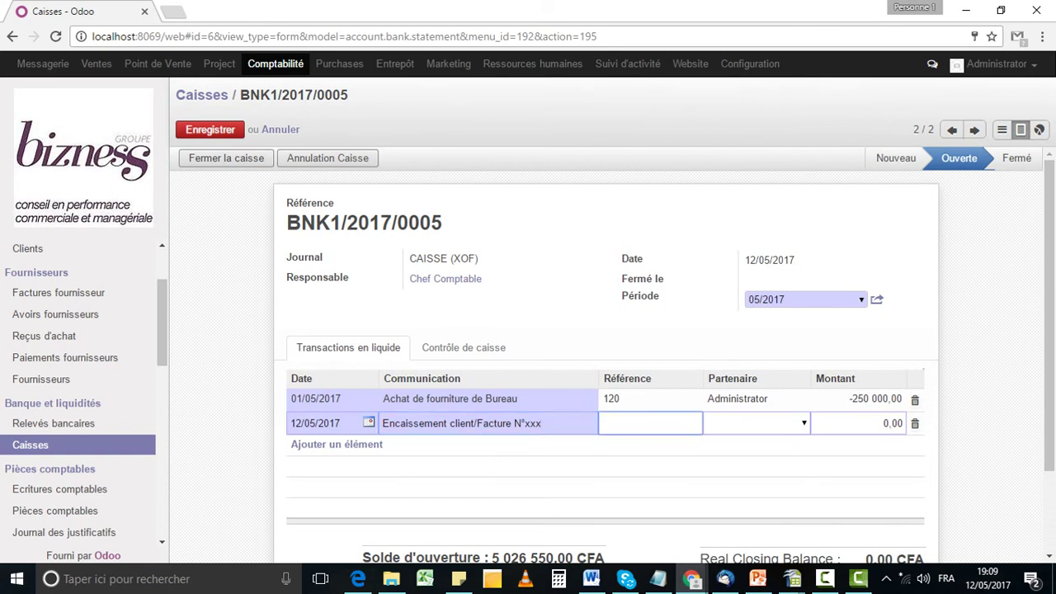
pyautogui.write('121')
pyautogui.press('Tab')
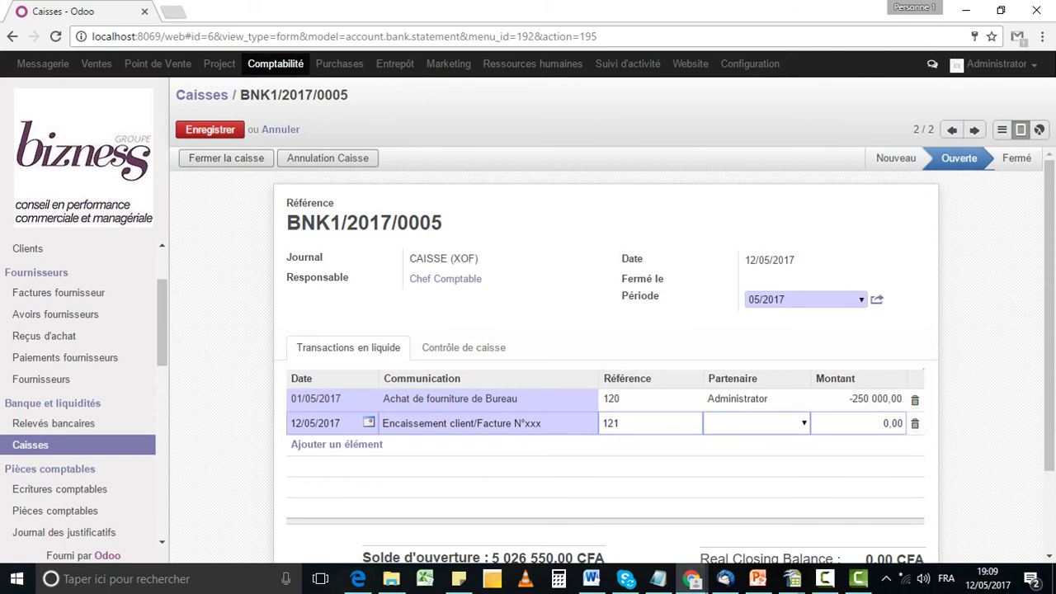
# Select CLIENT BINGERVILLE as the partner of the customer receipt line.
pyautogui.press('Up')
pyautogui.press('Up')
pyautogui.press('Up')
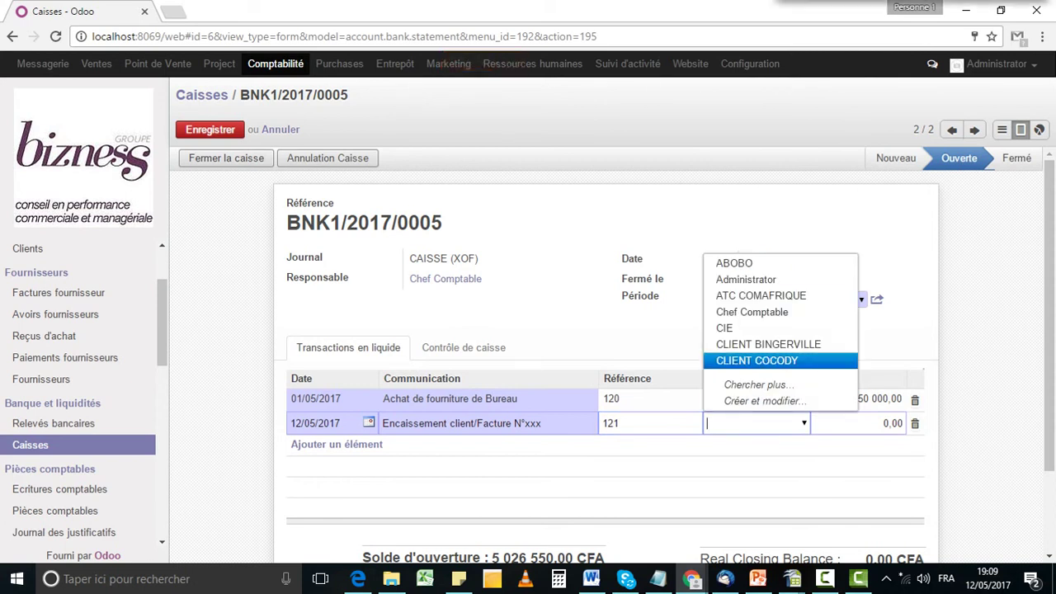
pyautogui.press('Up')
pyautogui.press('Up')
pyautogui.press('Down')
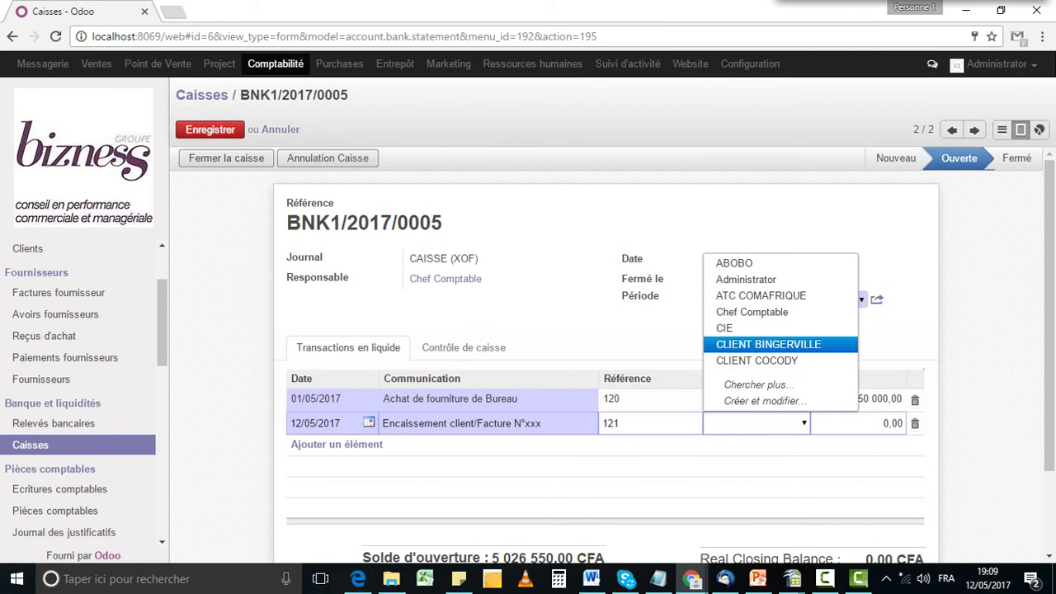
pyautogui.press('Return')
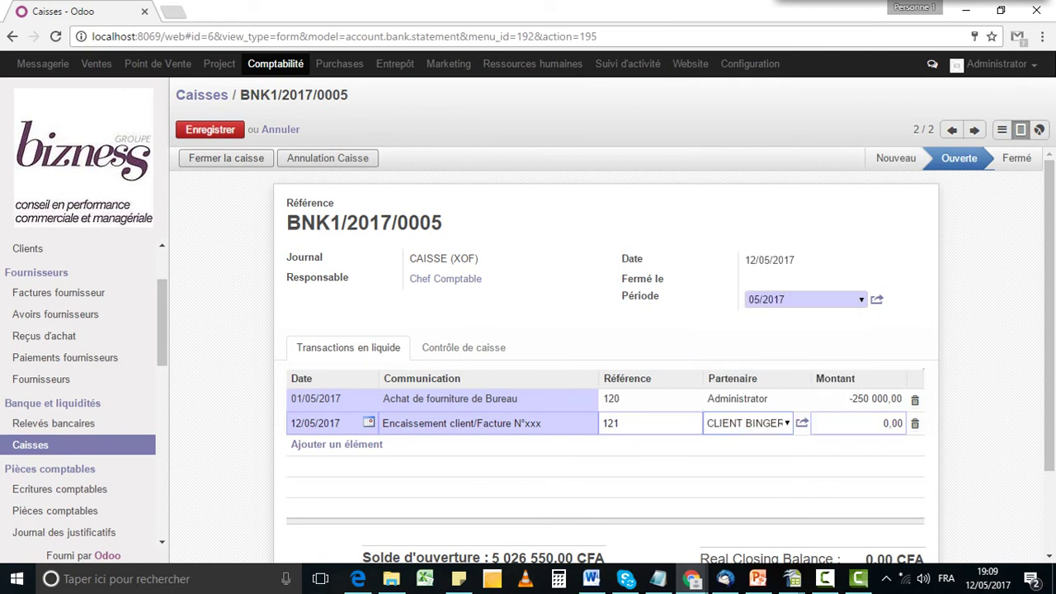
# Set the customer receipt's amount to 100000 and save the cash register.
pyautogui.press('Tab')
pyautogui.write('100000')
pyautogui.scroll(-1, 834, 376)
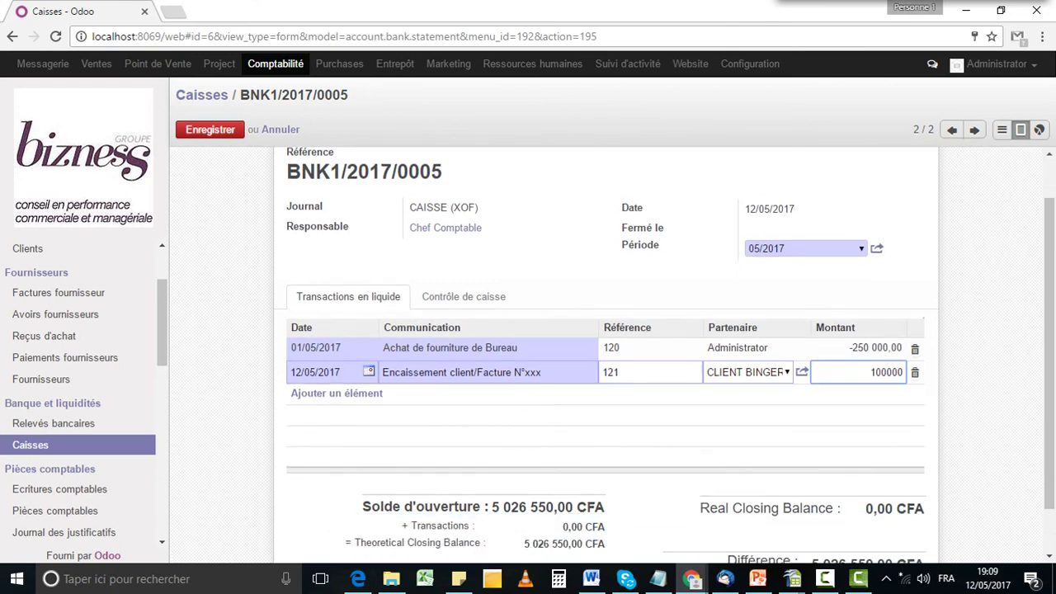
pyautogui.scroll(-1, 833, 376)
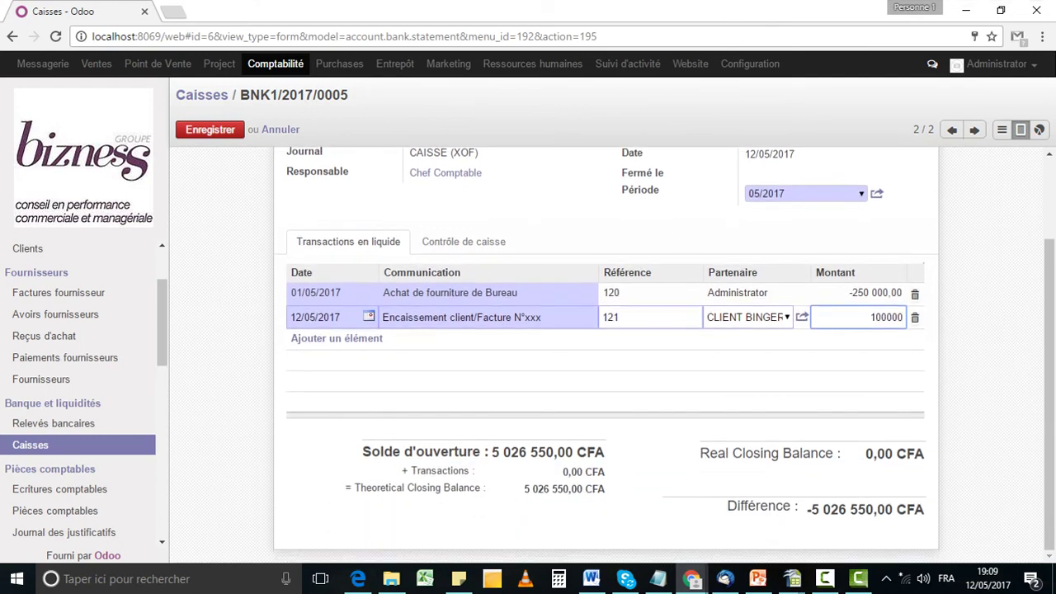
pyautogui.scroll(1, 606, 347)
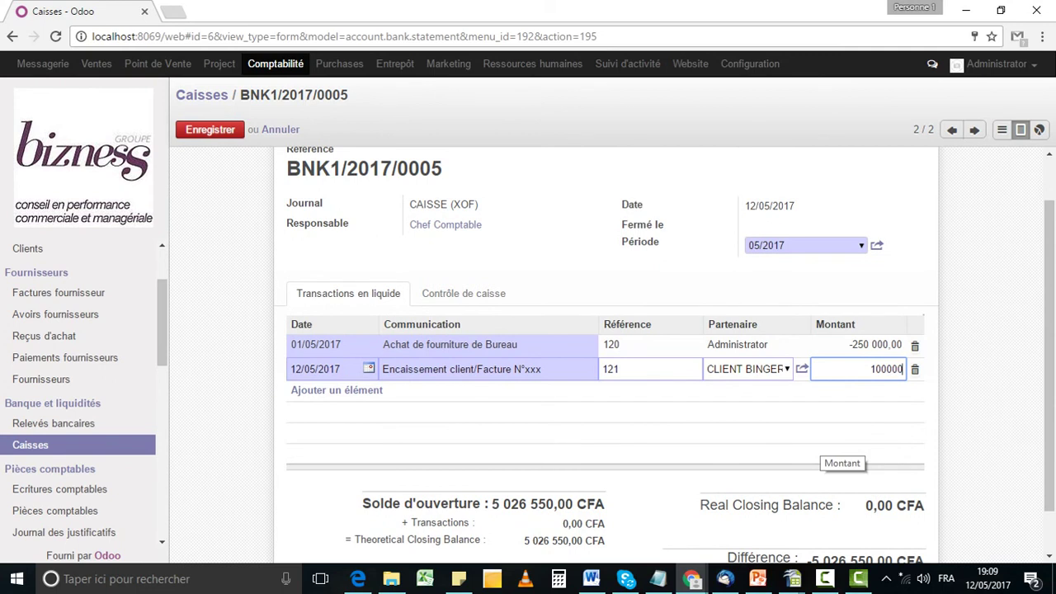
pyautogui.scroll(2, 607, 355)
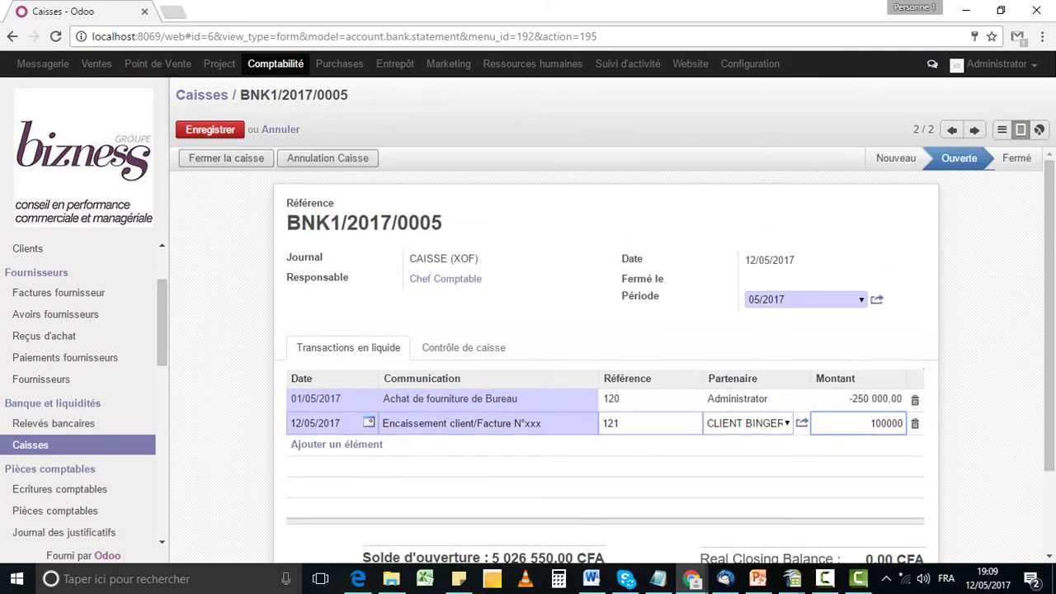
pyautogui.click(211, 130)
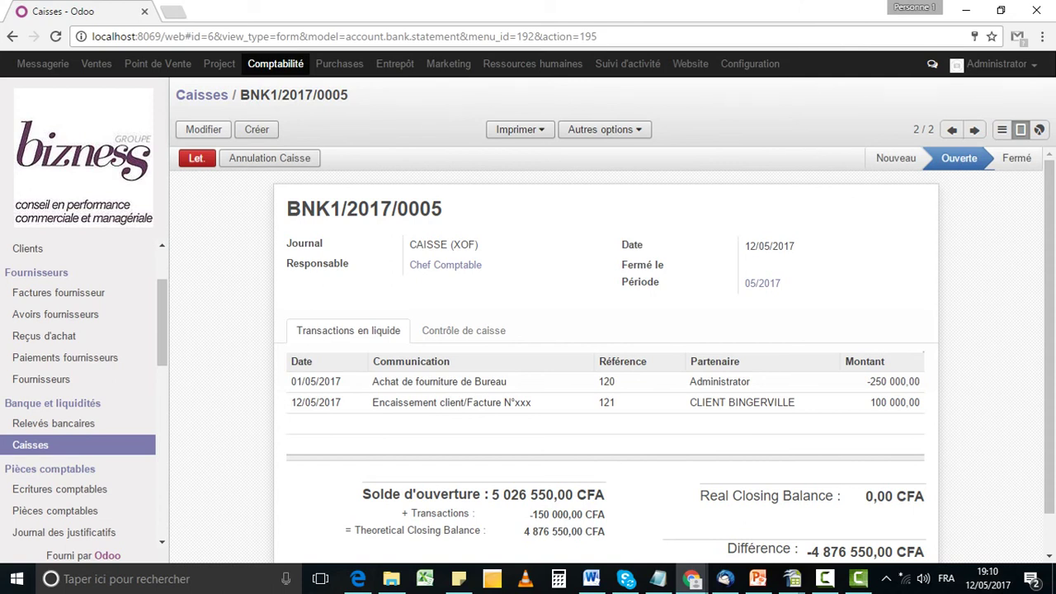
# Reopen the register for editing and add a third cash transaction line dated 13/05/2017.
pyautogui.click(203, 130)
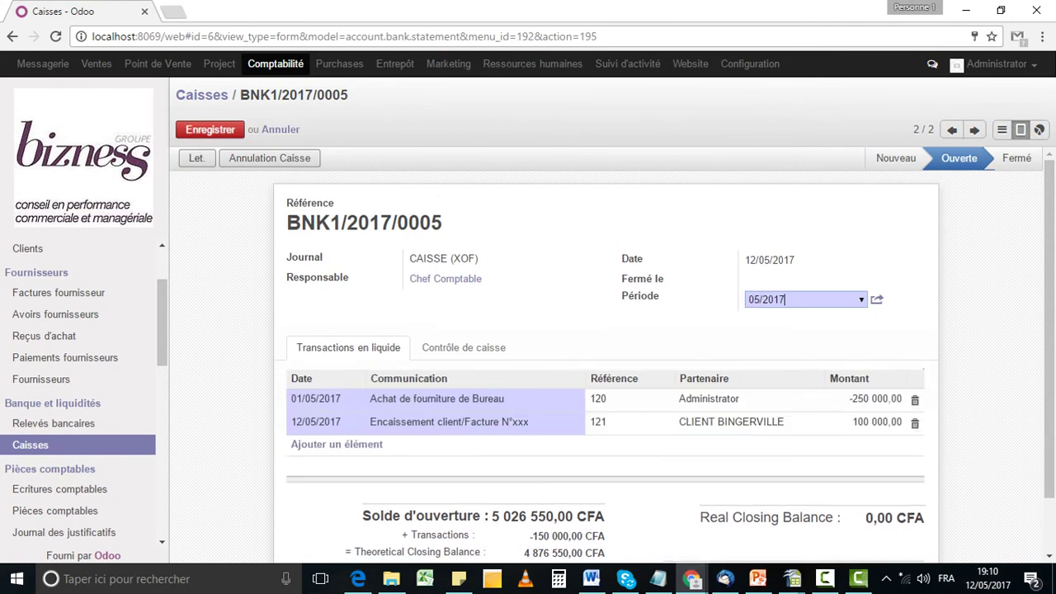
pyautogui.click(209, 130)
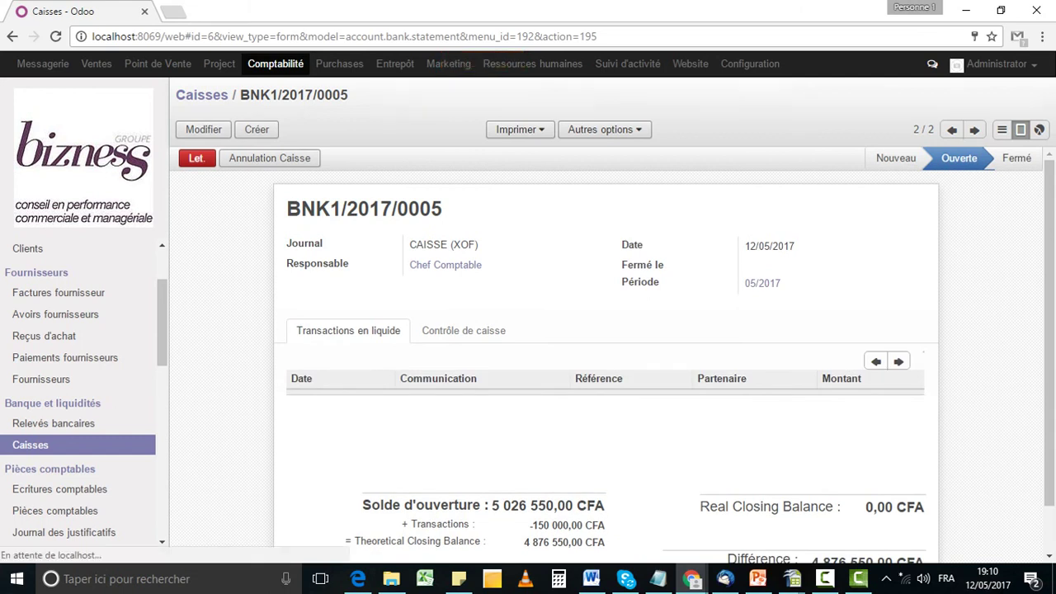
pyautogui.click(204, 130)
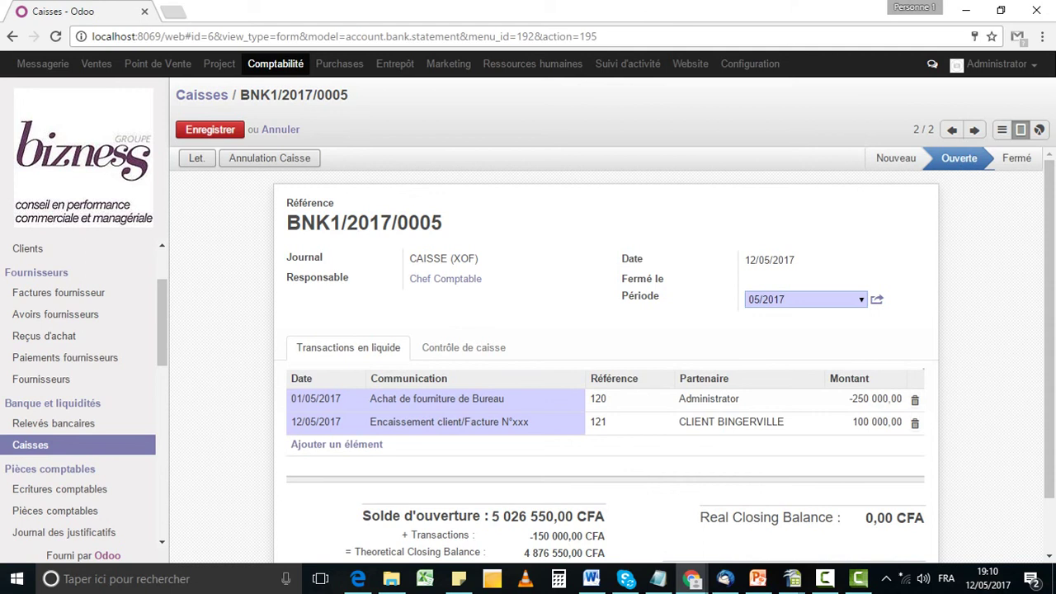
pyautogui.click(337, 416)
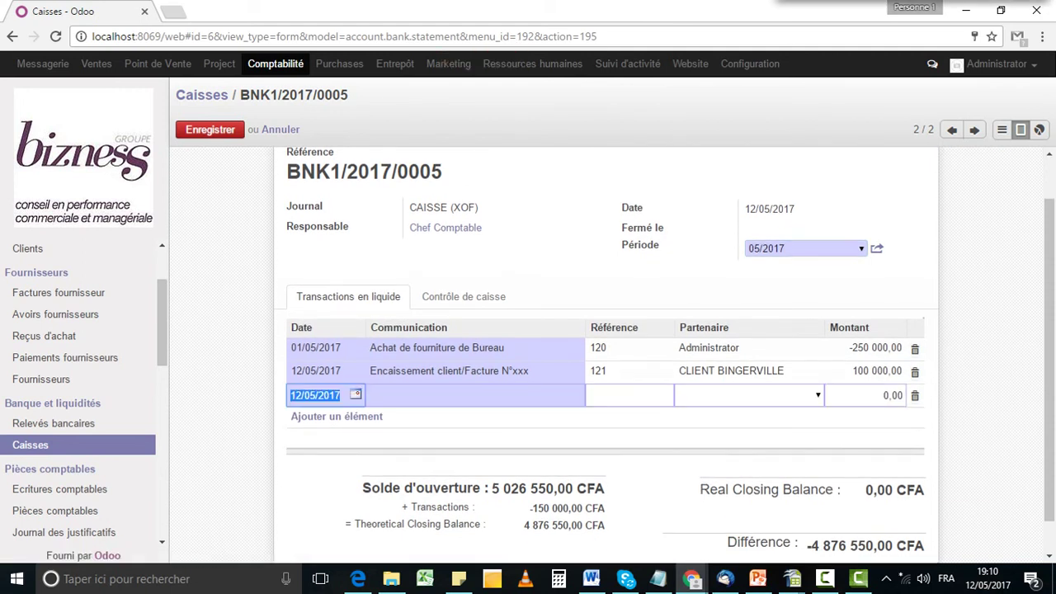
pyautogui.click(355, 395)
pyautogui.click(425, 276)
pyautogui.click(475, 396)
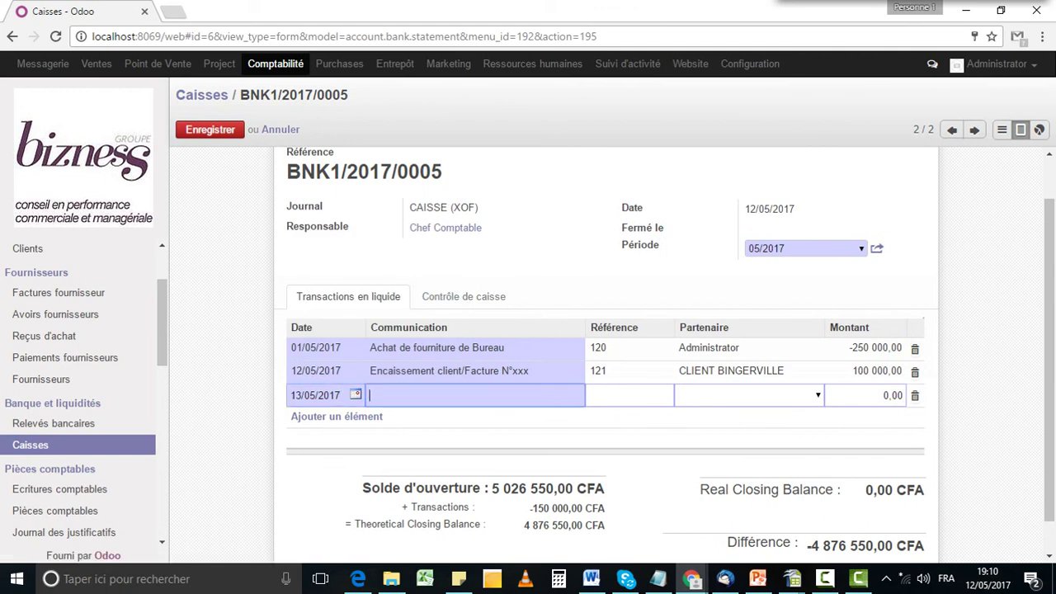
pyautogui.write('xxxx')
pyautogui.press('BackSpace')
pyautogui.press('BackSpace')
pyautogui.press('BackSpace')
pyautogui.press('BackSpace')
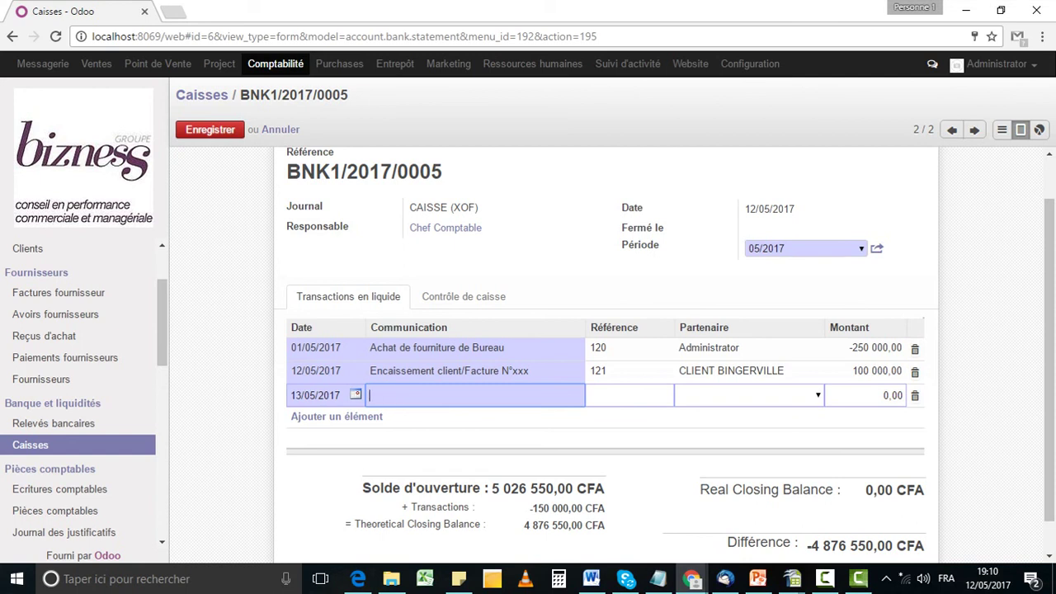
# Enter "achat de marchandises" as the third transaction's communication and 122 as its reference.
pyautogui.write('achat de marchandises')
pyautogui.press('Tab')
pyautogui.write('122')
pyautogui.press('Tab')
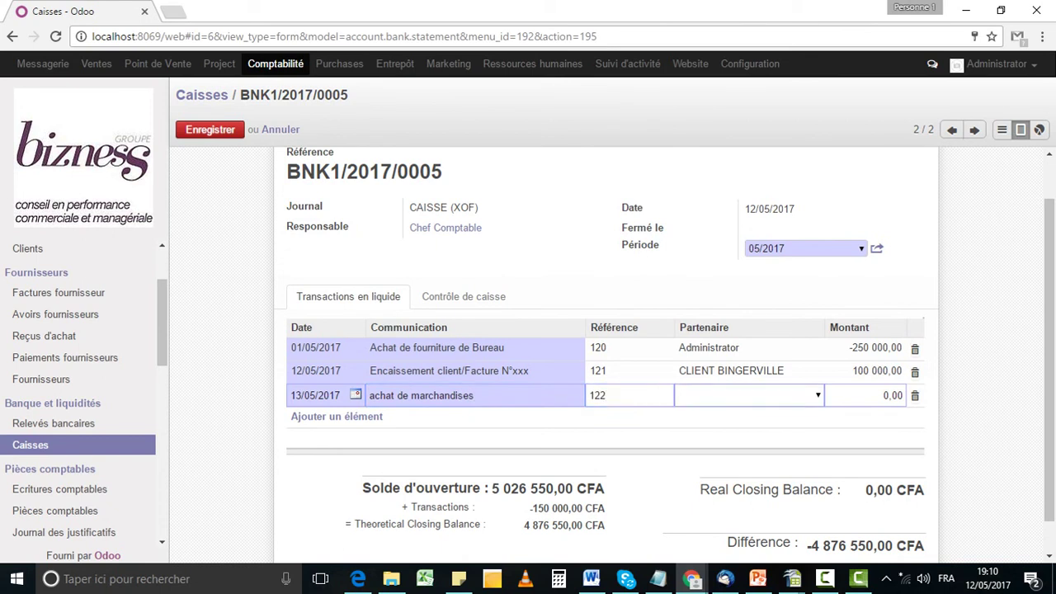
# Set the third transaction's partner to Administrator and its amount to -25300, and save the cash register.
pyautogui.press('Down')
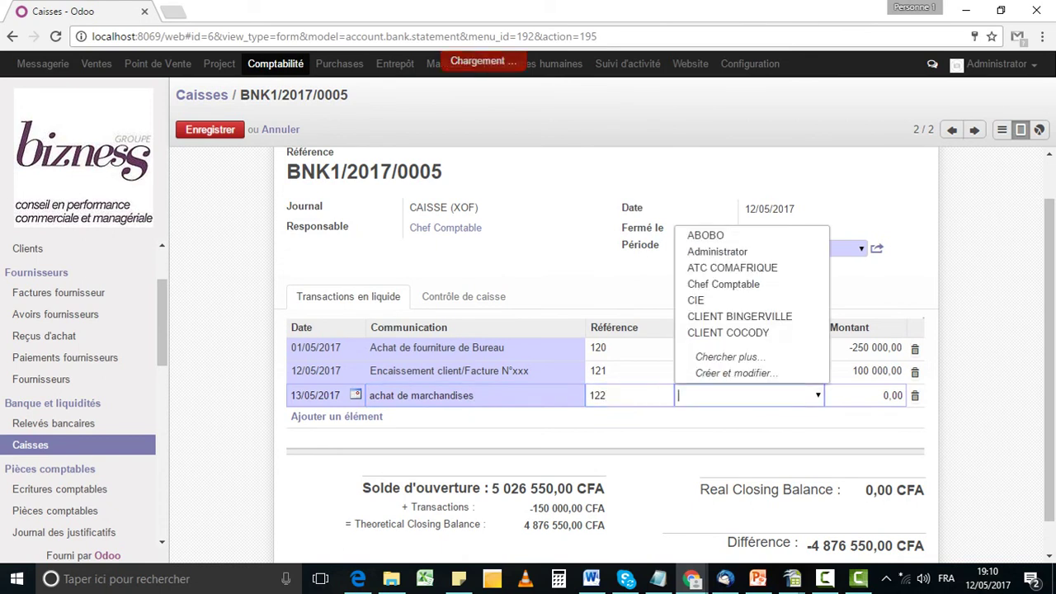
pyautogui.click(718, 252)
pyautogui.press('Tab')
pyautogui.write('-25')
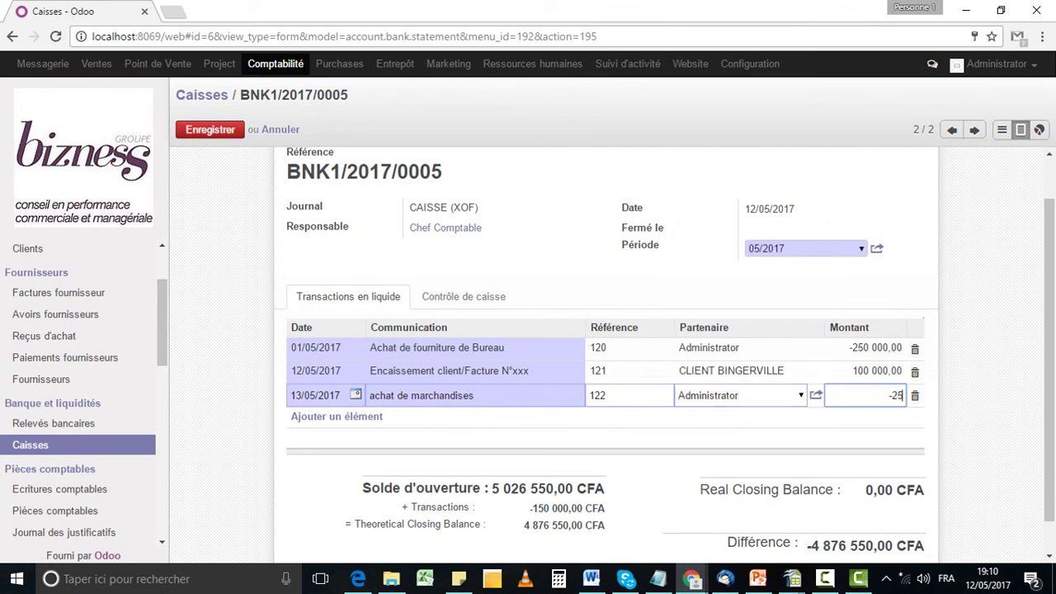
pyautogui.write('300')
pyautogui.click(210, 130)
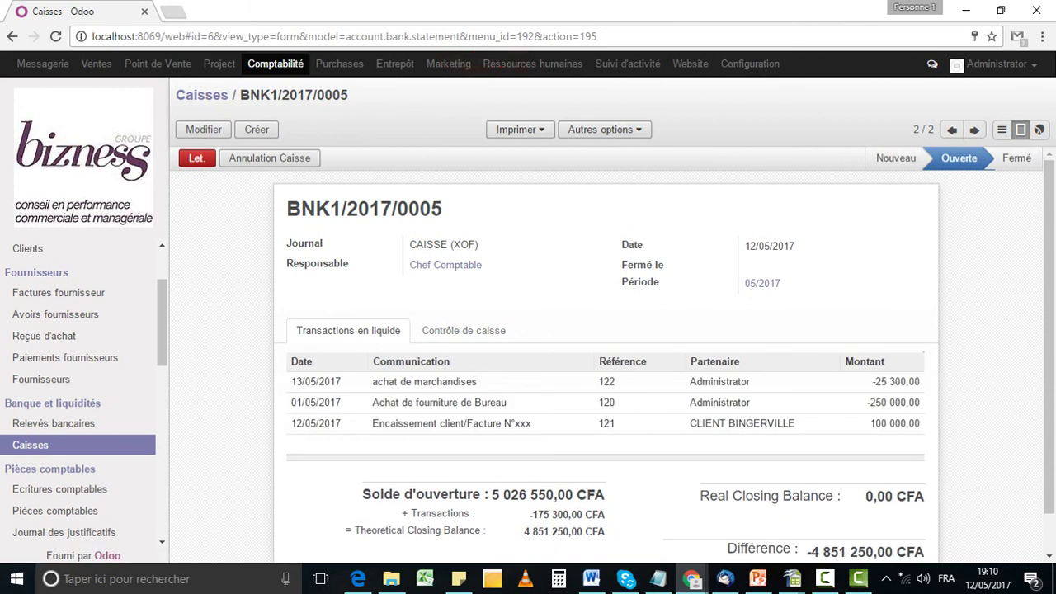
# Review the register's opening and closing cash control tables and its theoretical closing balance.
pyautogui.click(463, 331)
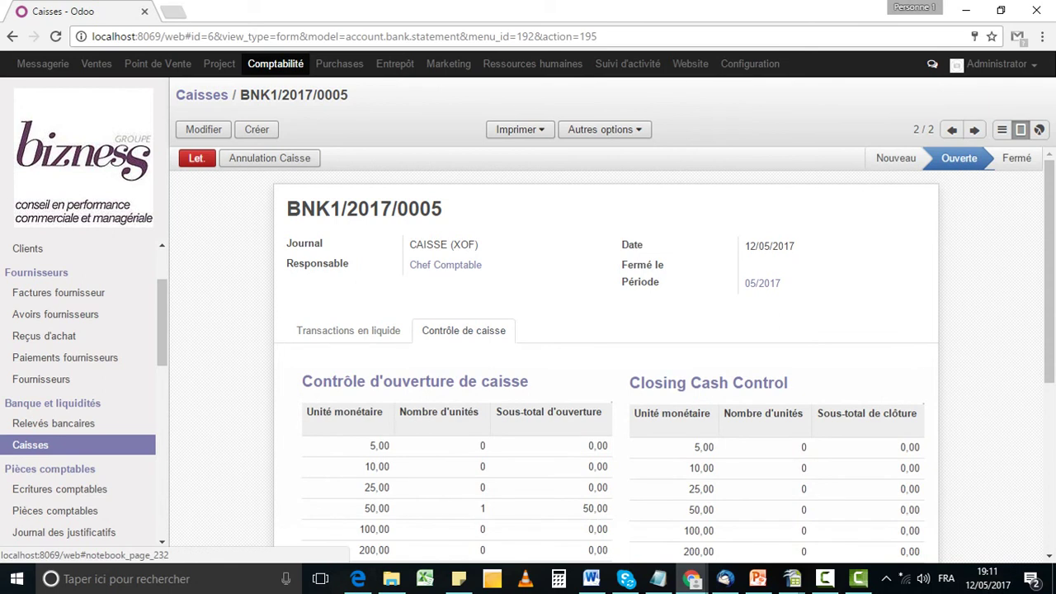
pyautogui.scroll(-3, 613, 355)
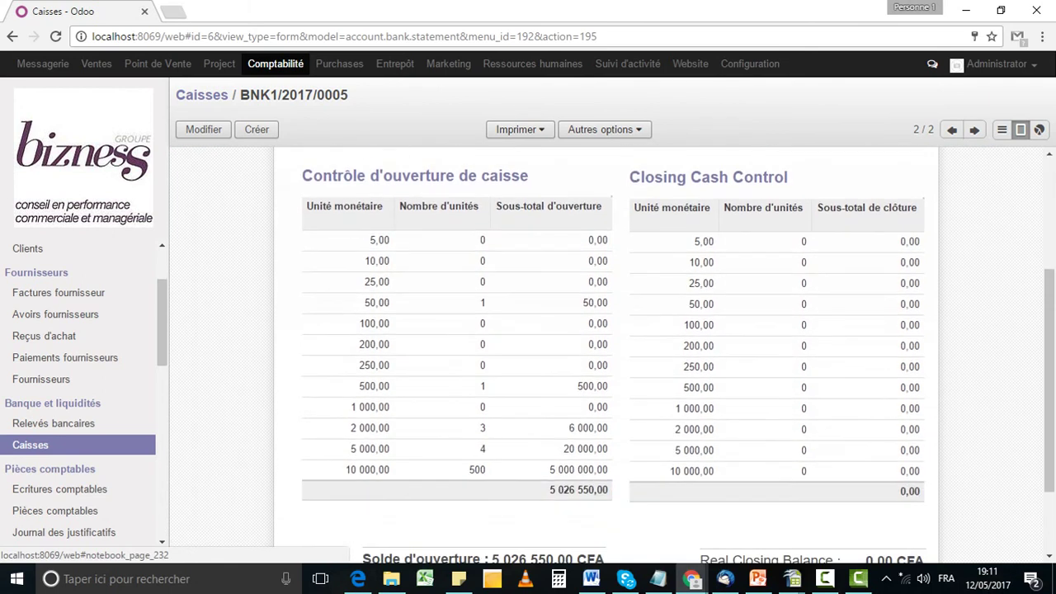
pyautogui.scroll(-2, 612, 355)
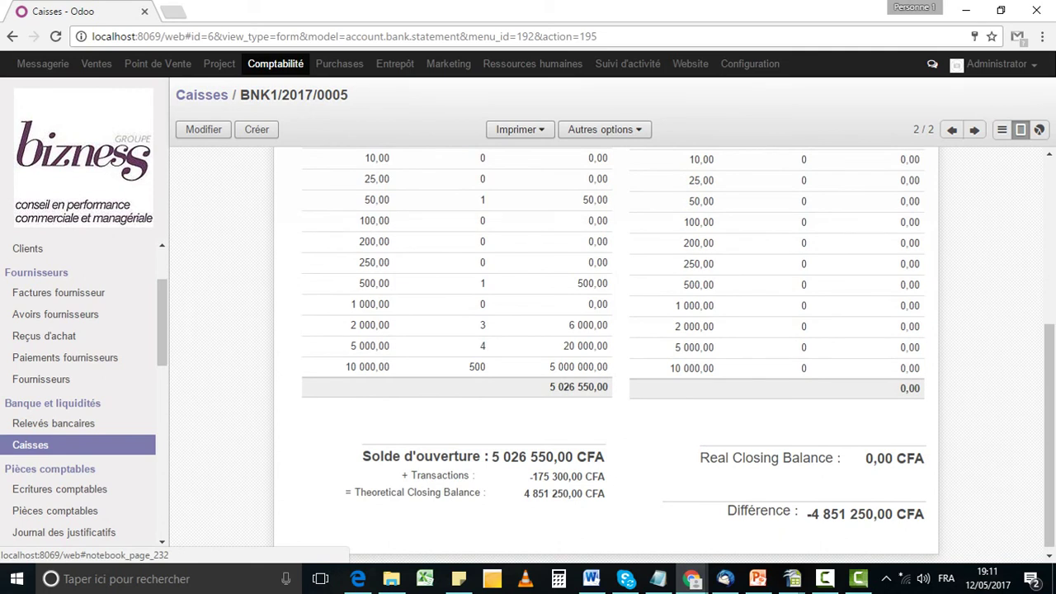
pyautogui.moveTo(582, 493); pyautogui.dragTo(524, 494)
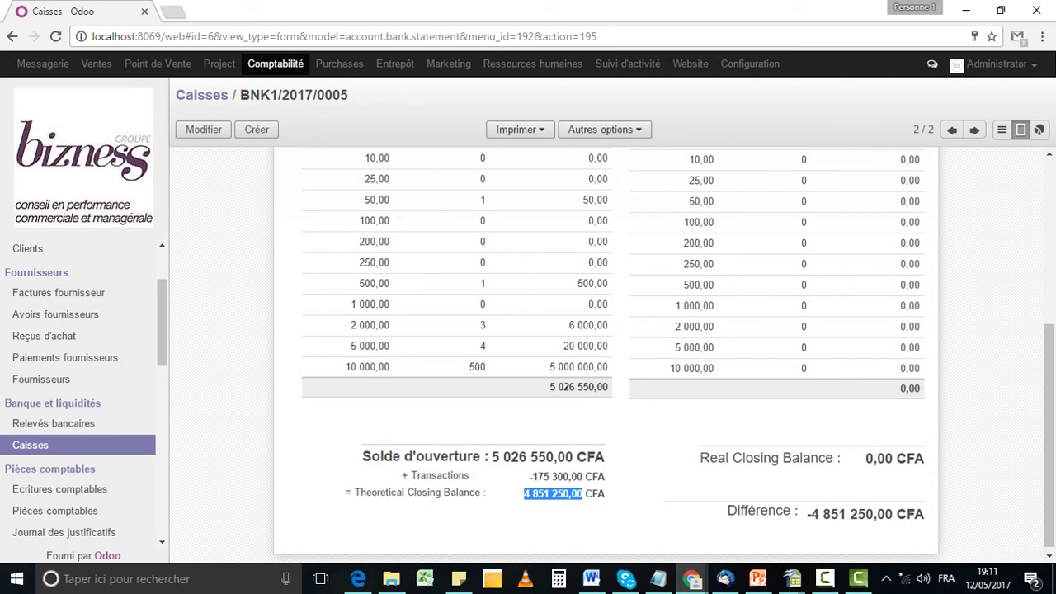
pyautogui.scroll(3, 612, 355)
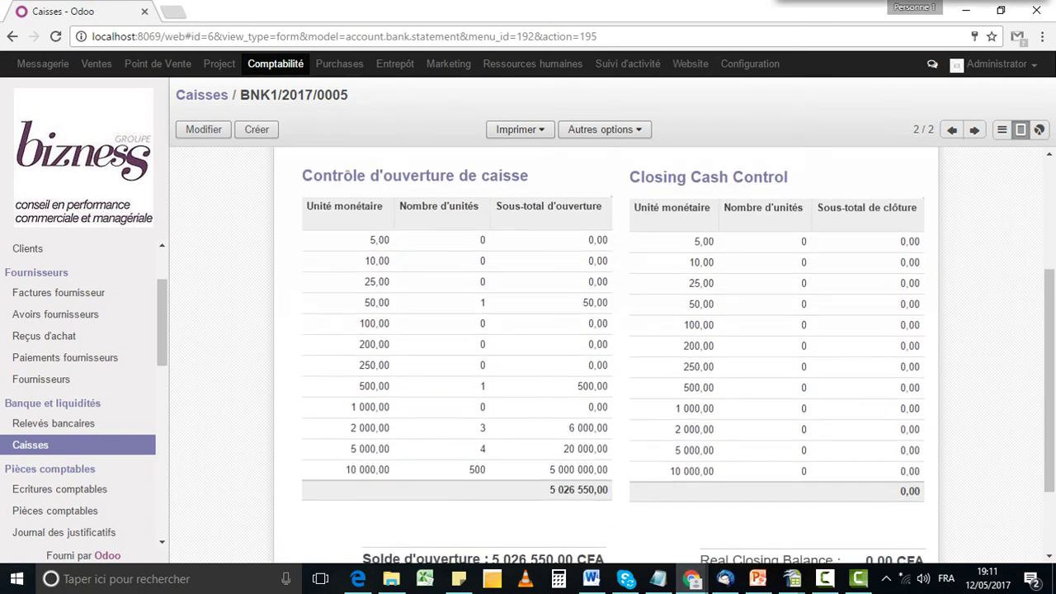
pyautogui.moveTo(630, 176); pyautogui.dragTo(788, 177)
pyautogui.scroll(-3, 613, 355)
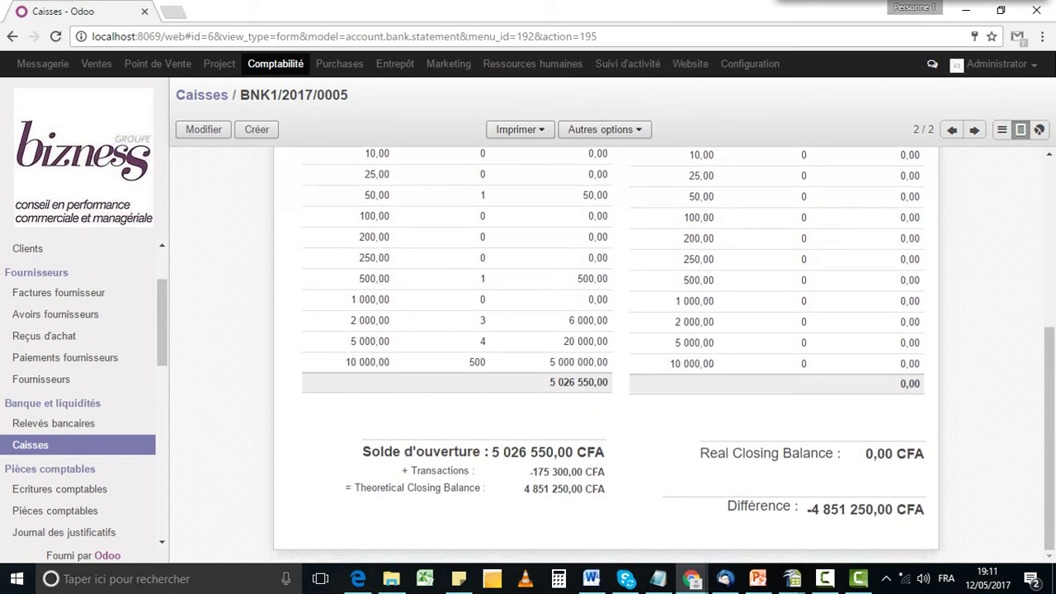
# Reopen the register for editing and enter 400 as the closing number of units for the 10 000 denomination.
pyautogui.click(203, 130)
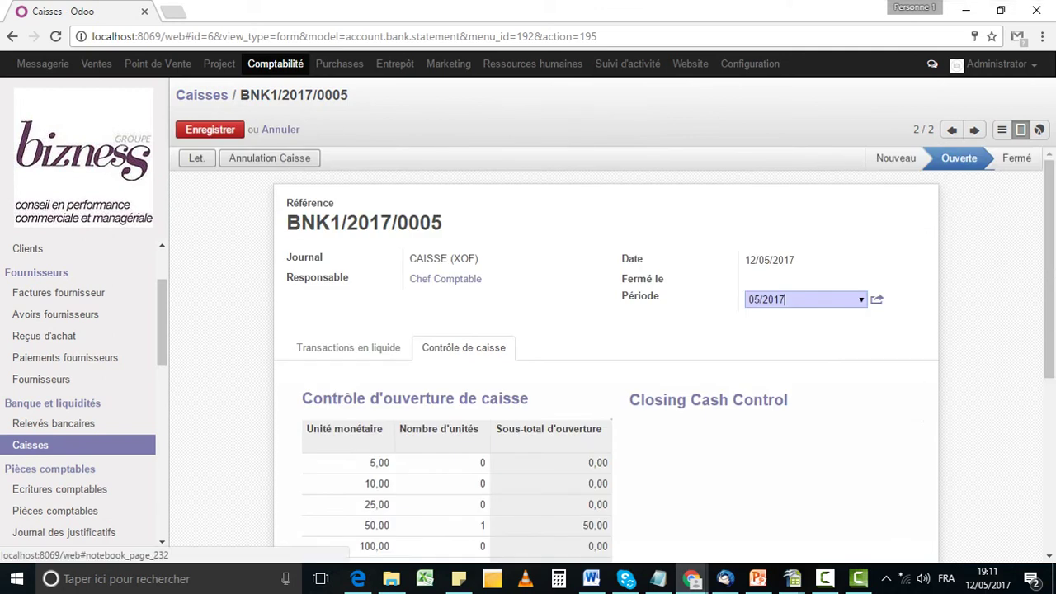
pyautogui.scroll(-1, 612, 355)
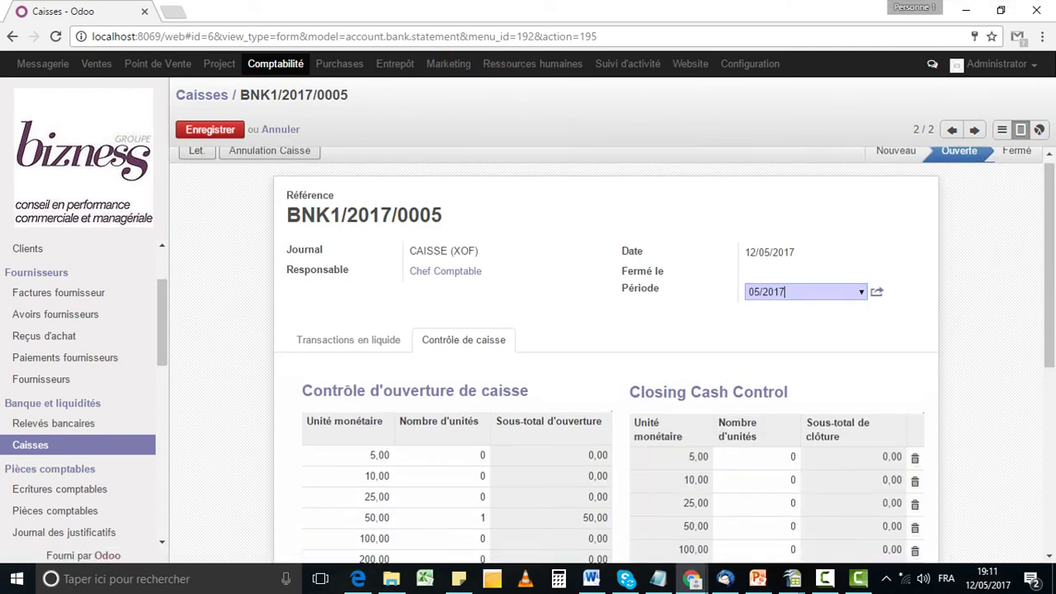
pyautogui.scroll(-2, 613, 355)
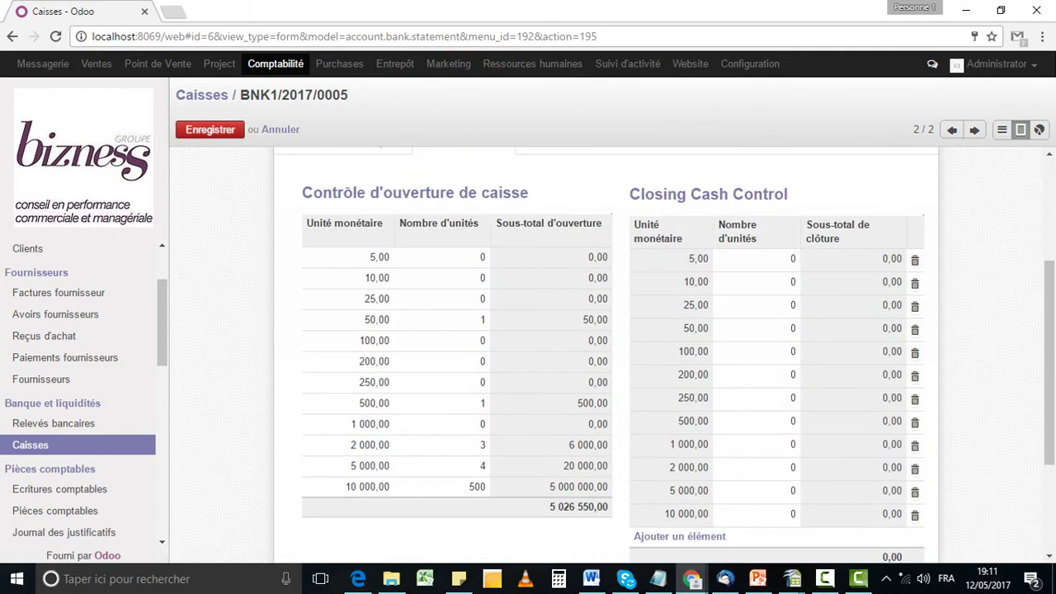
pyautogui.scroll(-1, 613, 355)
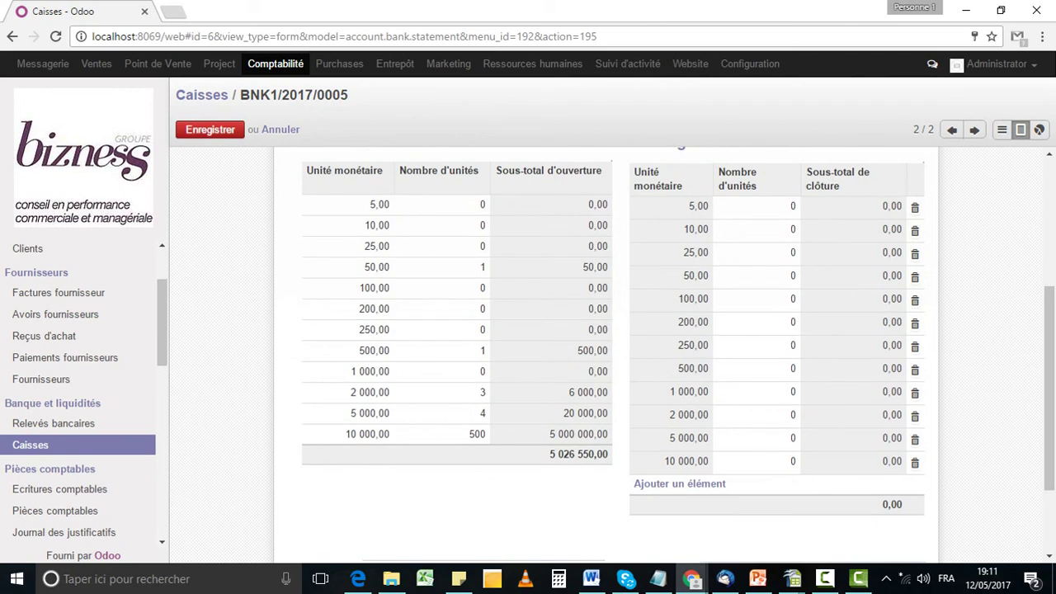
pyautogui.scroll(-1, 613, 355)
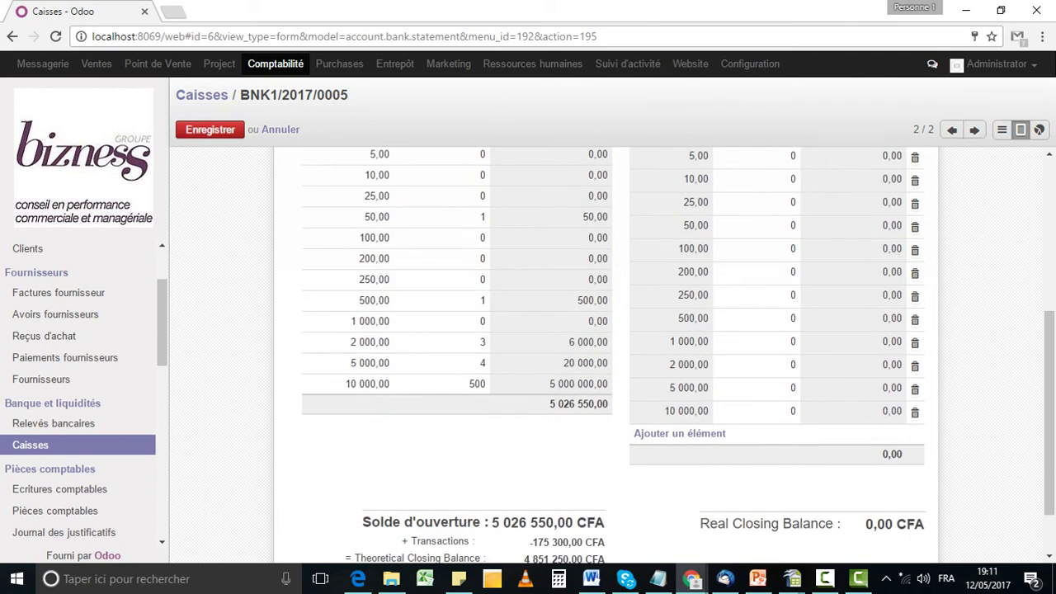
pyautogui.scroll(-1, 613, 355)
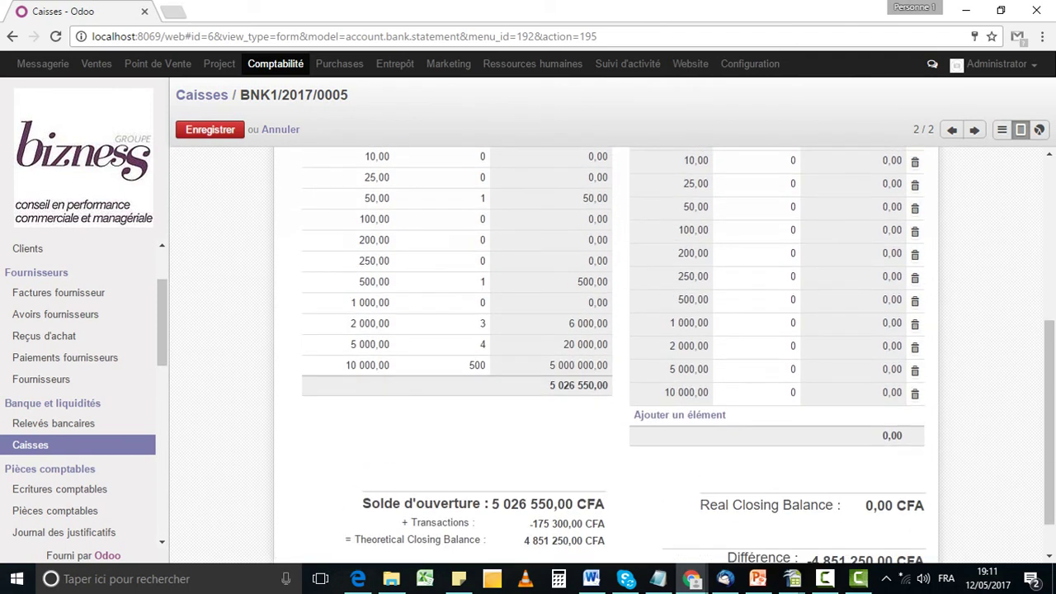
pyautogui.click(768, 393)
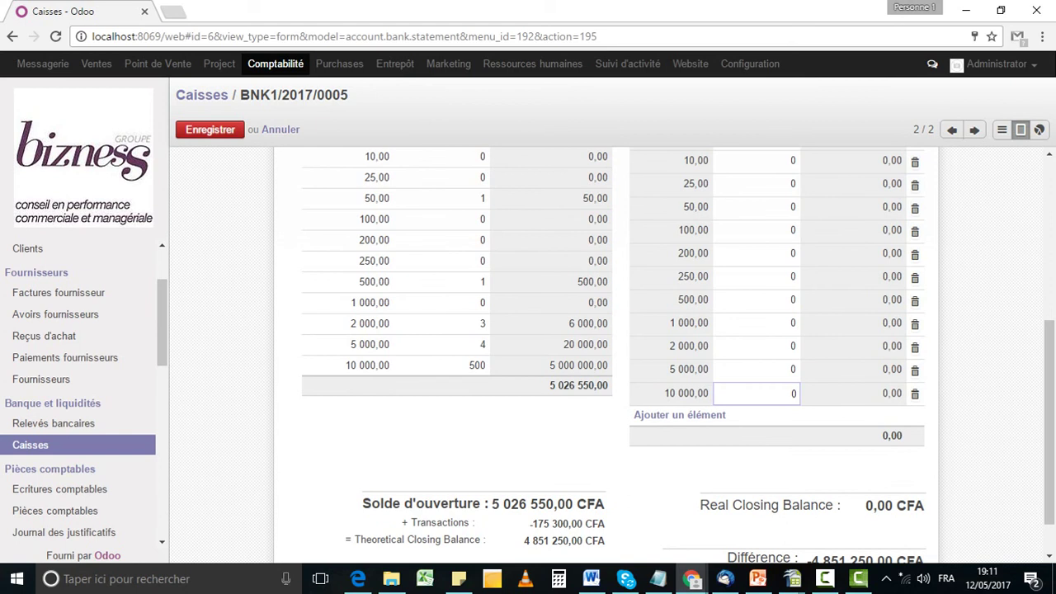
pyautogui.doubleClick(776, 393)
pyautogui.write('4')
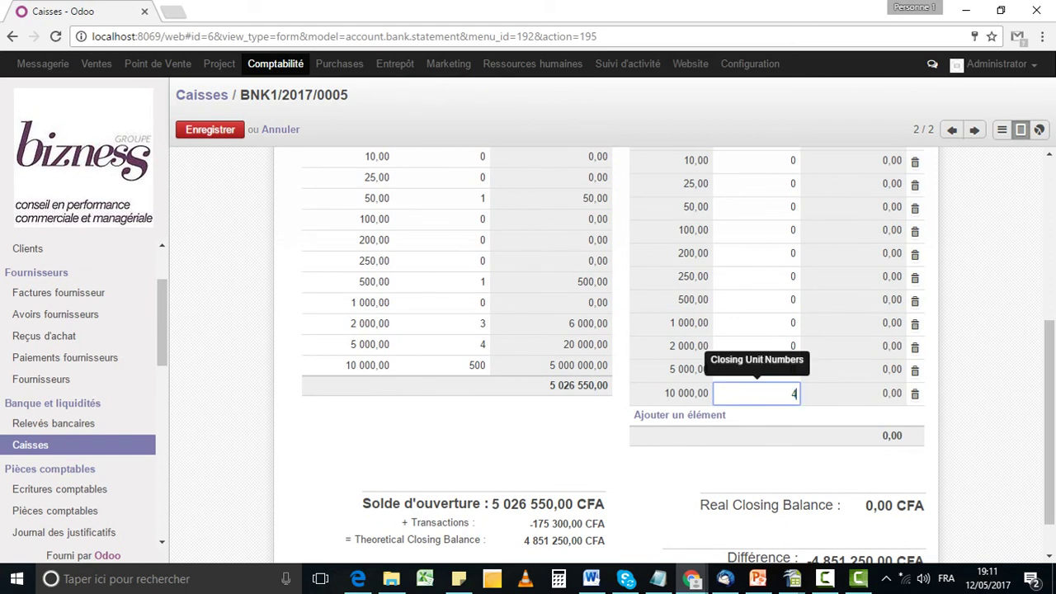
pyautogui.write('00')
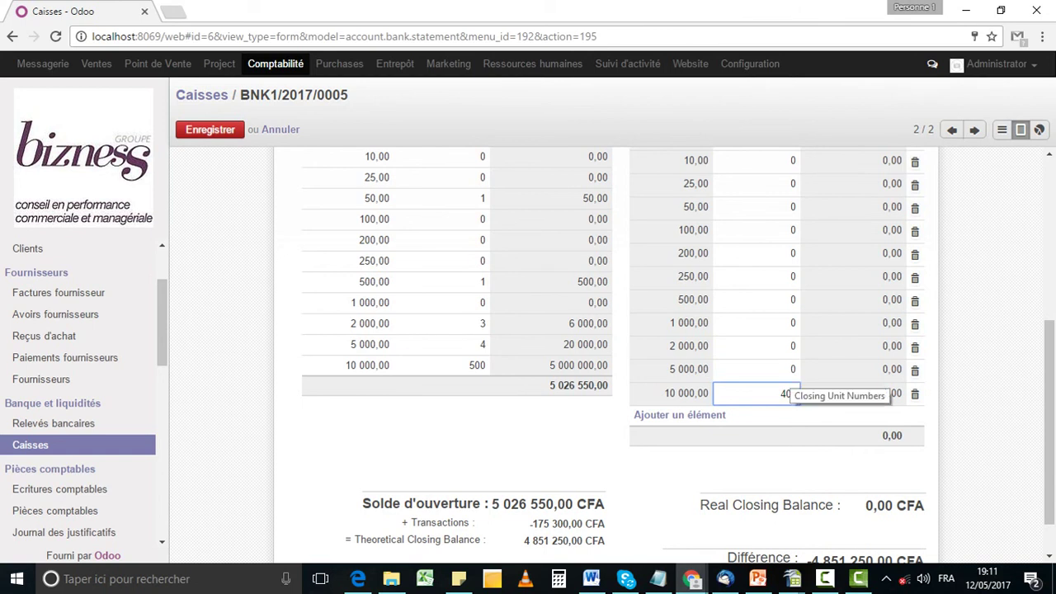
pyautogui.press('Tab')
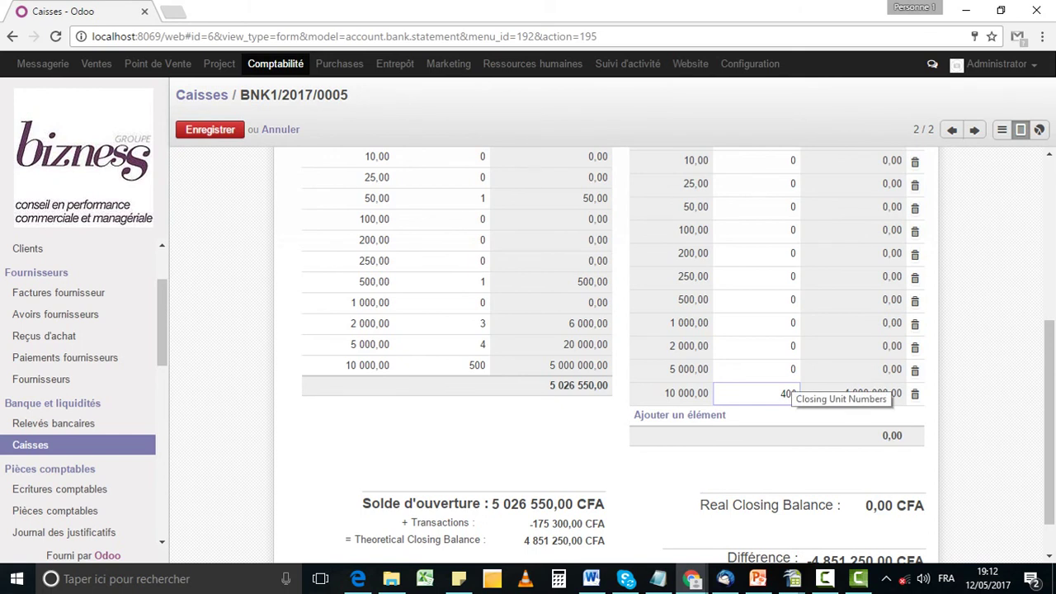
# Correct the closing number of units for the 10 000 denomination to 485.
pyautogui.moveTo(779, 393); pyautogui.dragTo(798, 394)
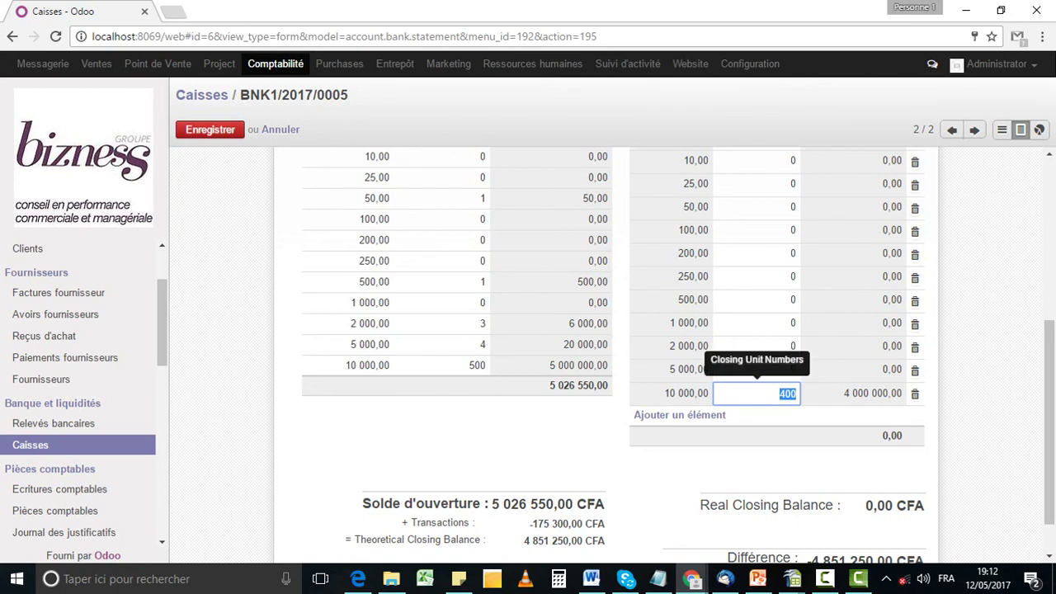
pyautogui.click(795, 394)
pyautogui.moveTo(791, 393); pyautogui.dragTo(785, 393)
pyautogui.write('8')
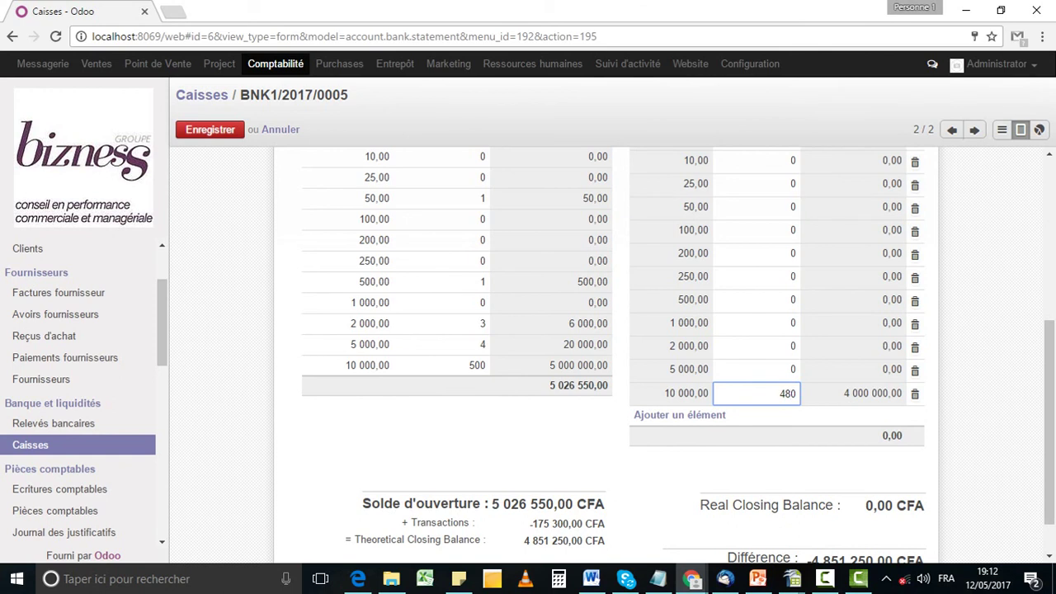
pyautogui.press('Tab')
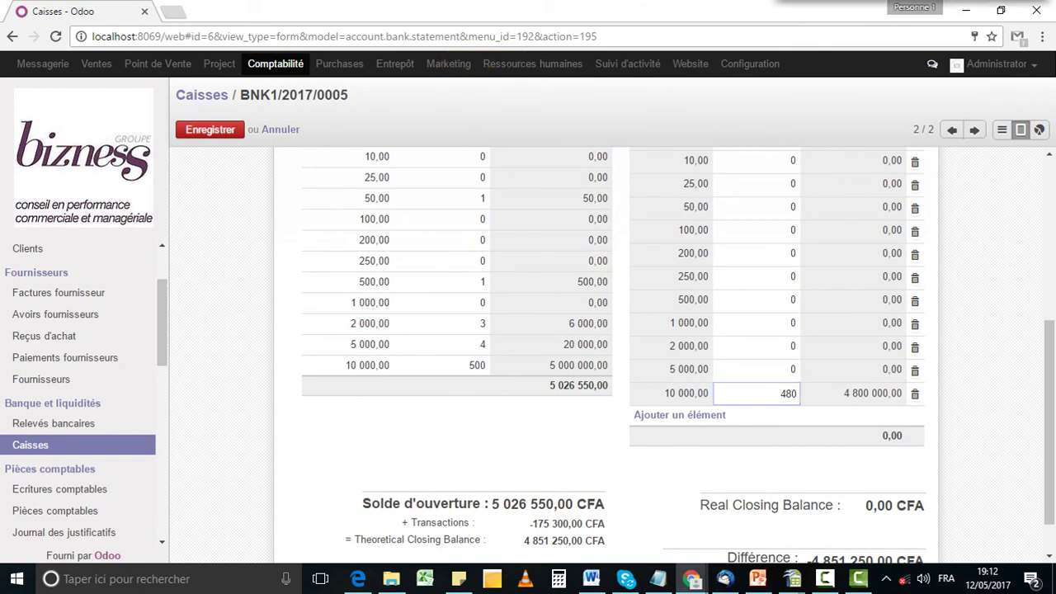
pyautogui.write('5')
pyautogui.press('Return')
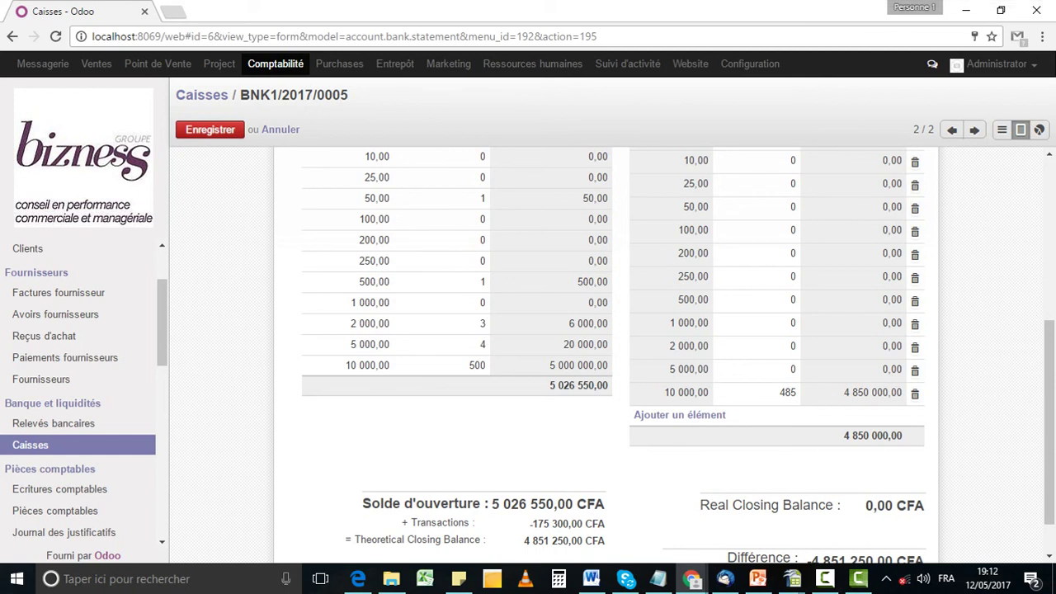
# Set the closing number of units to 1 for both the 1 000 and 250 denominations and save the register.
pyautogui.click(776, 324)
pyautogui.write('1')
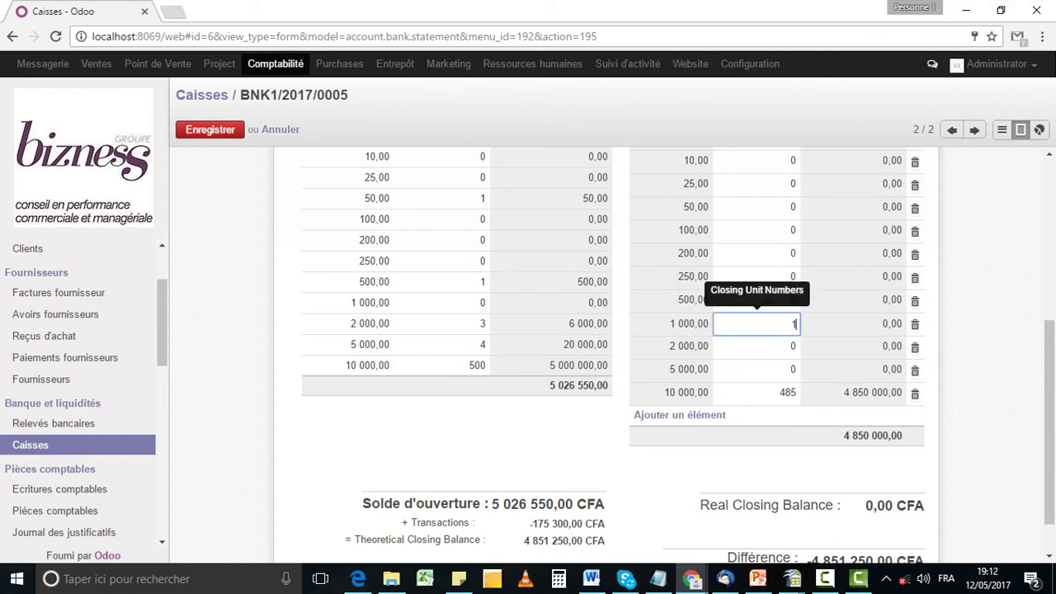
pyautogui.press('Return')
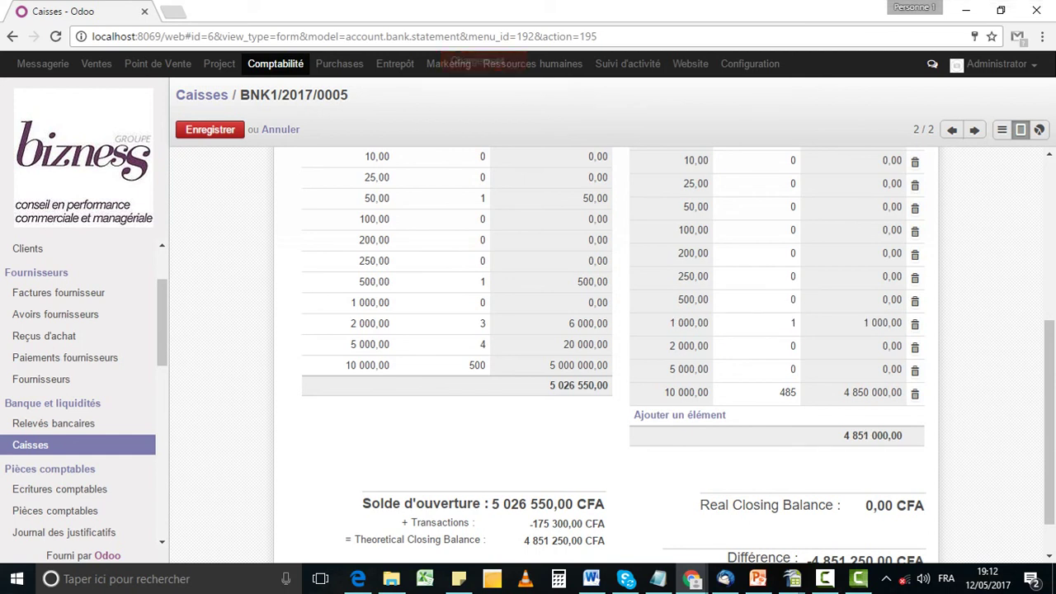
pyautogui.click(776, 278)
pyautogui.write('1')
pyautogui.press('Return')
pyautogui.scroll(-1, 606, 347)
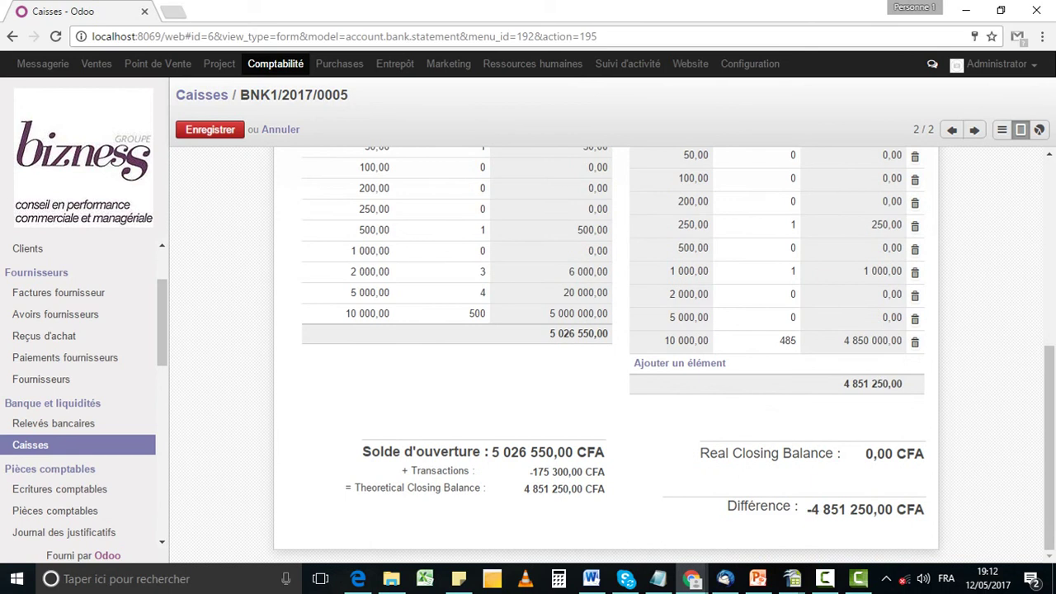
pyautogui.scroll(3, 607, 355)
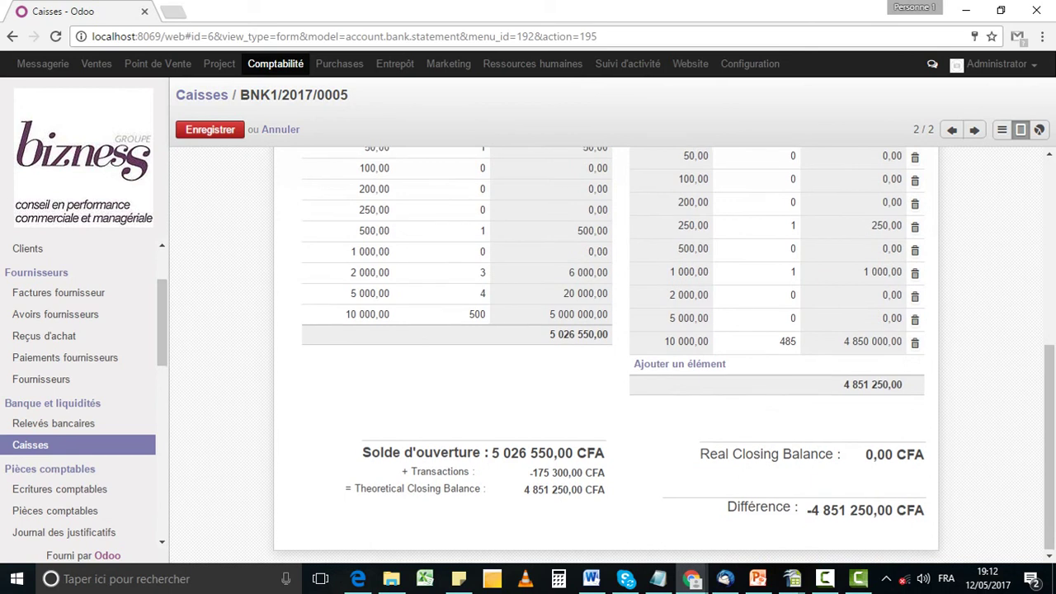
pyautogui.scroll(2, 607, 355)
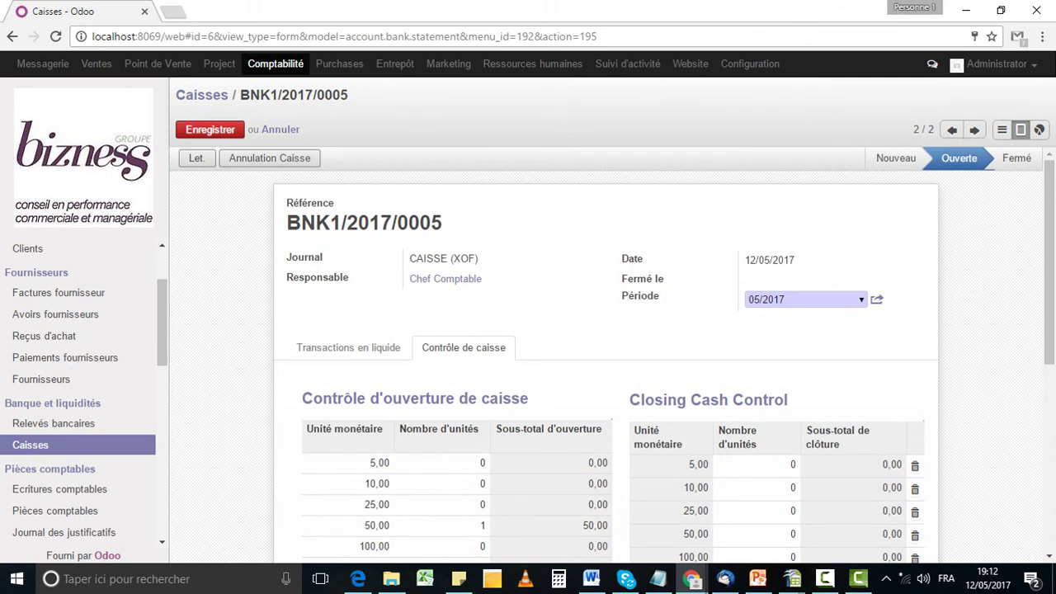
pyautogui.click(211, 130)
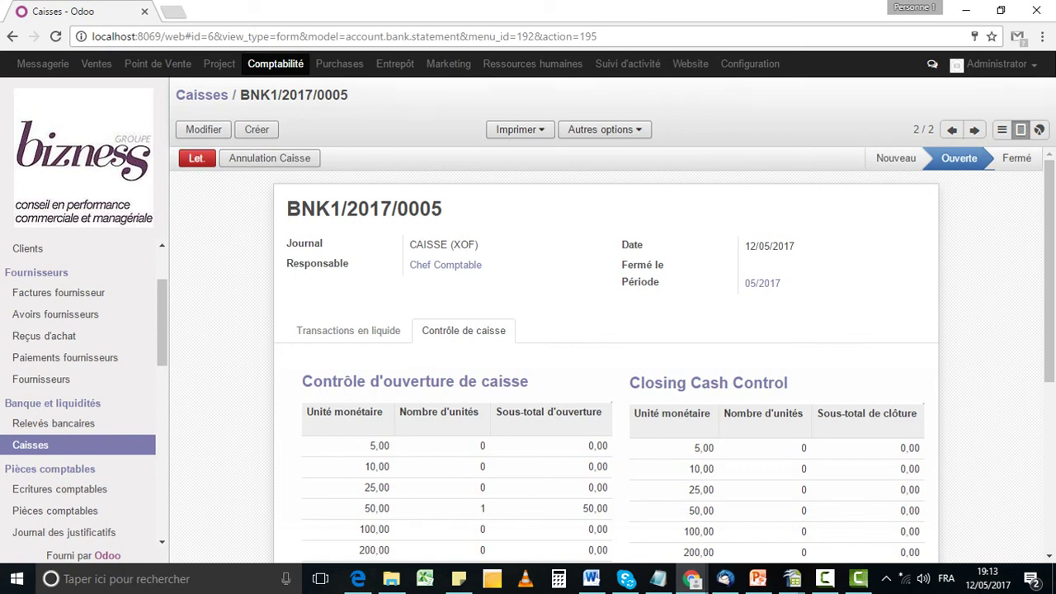
# Start the register's reconciliation and assign account 605500 Fournitures de bureau non stockables to the "Achat de fourniture de Bureau" line.
pyautogui.click(197, 158)
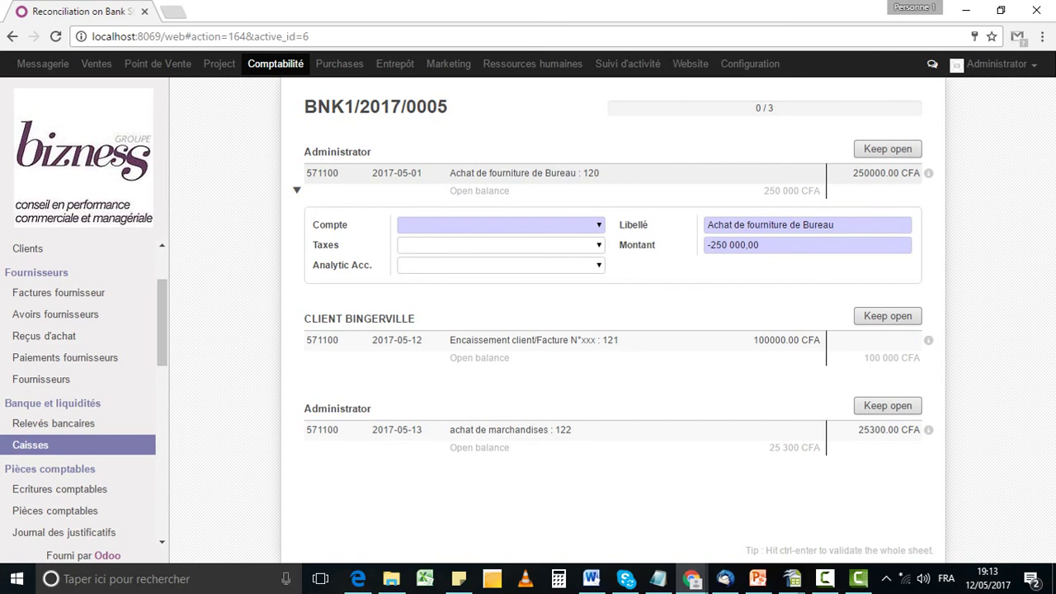
pyautogui.click(496, 225)
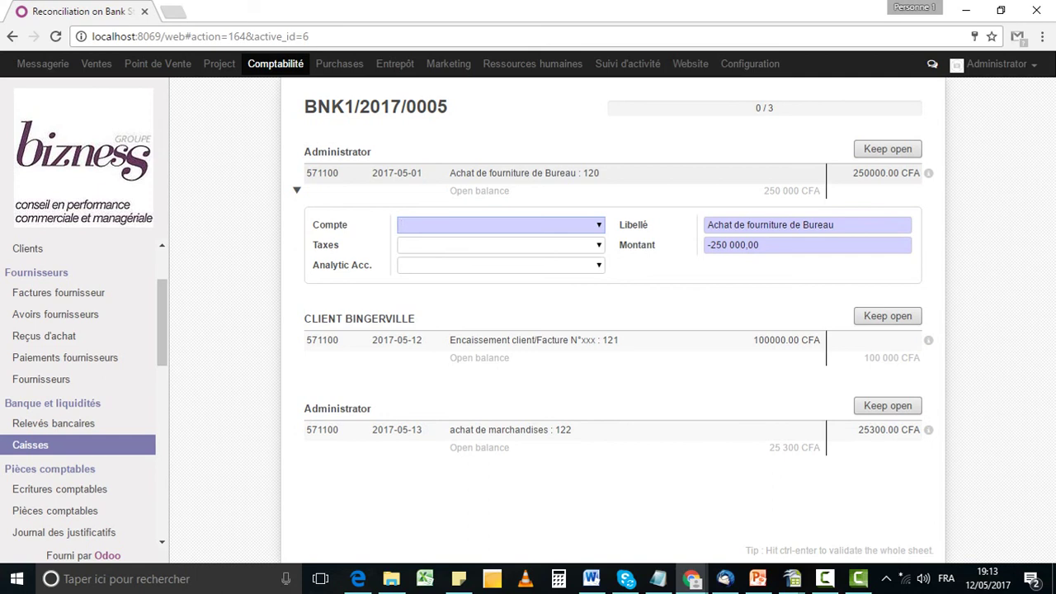
pyautogui.write('6055')
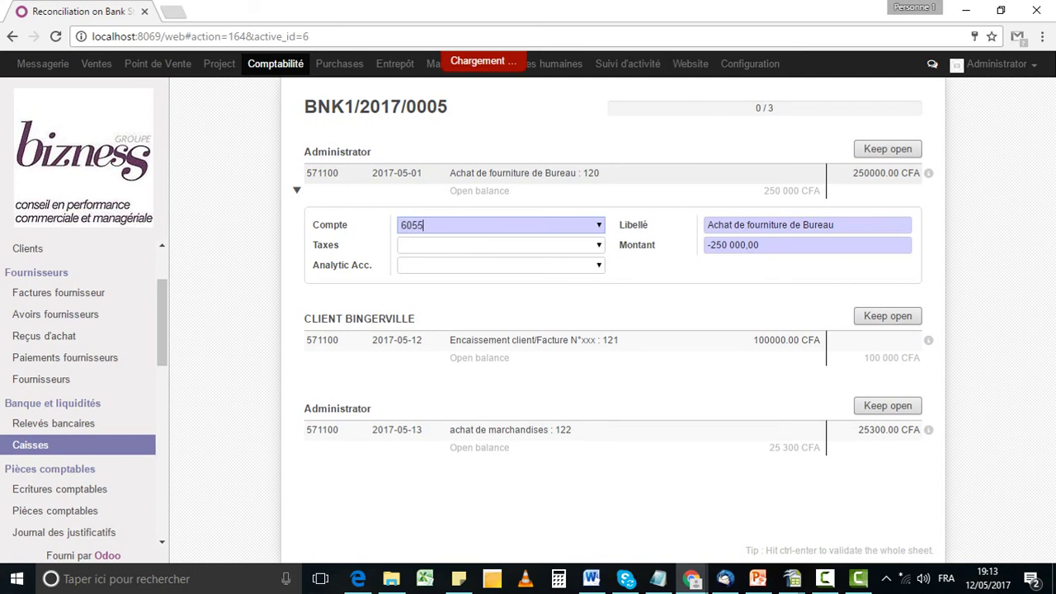
pyautogui.press('Down')
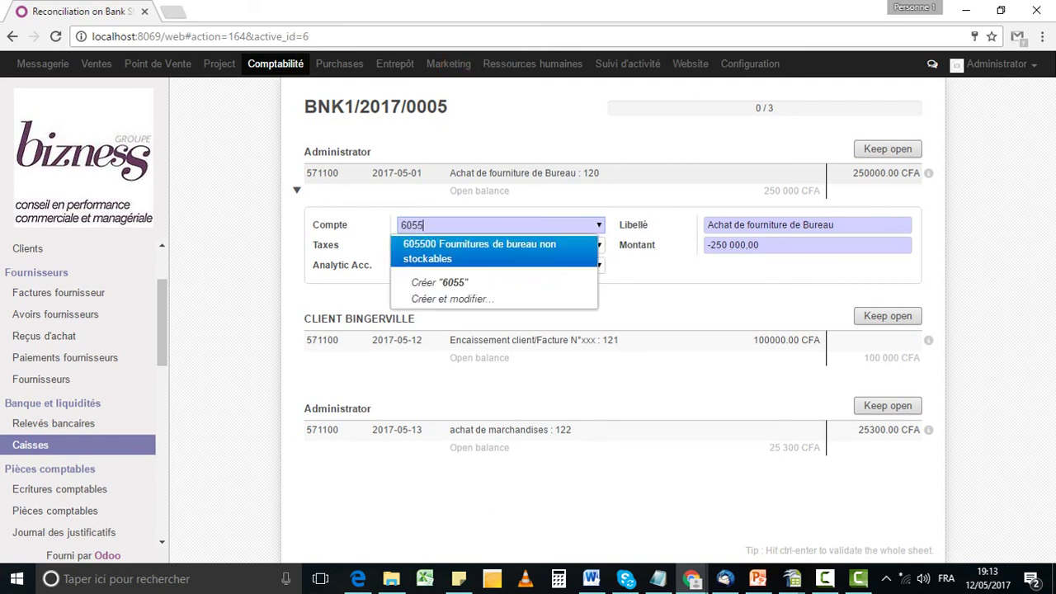
pyautogui.press('Return')
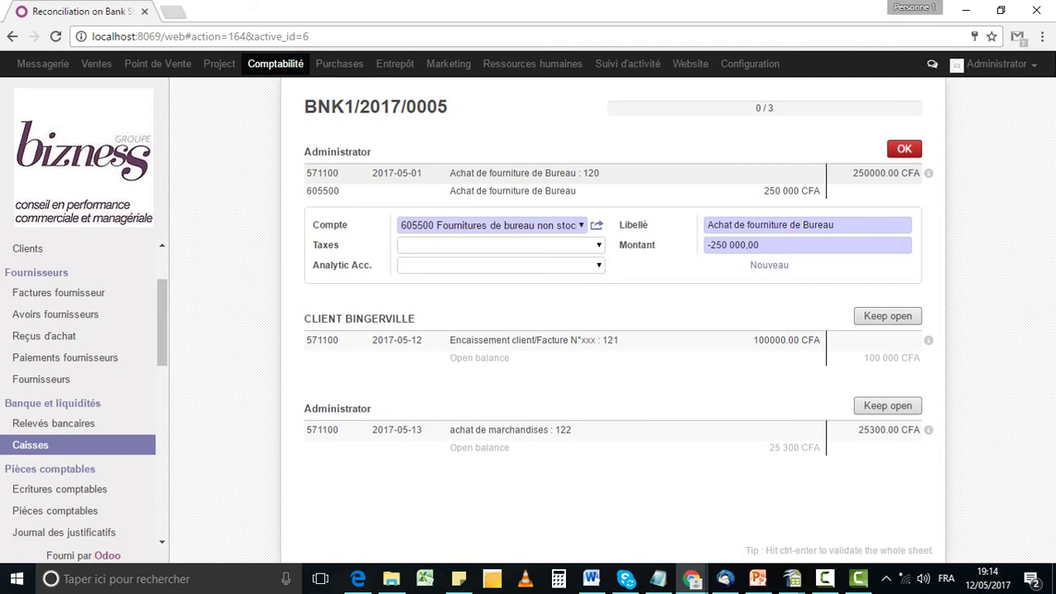
# Check the analytic account and tax choices, leave both empty, and validate the "Achat de fourniture de Bureau" line.
pyautogui.click(599, 266)
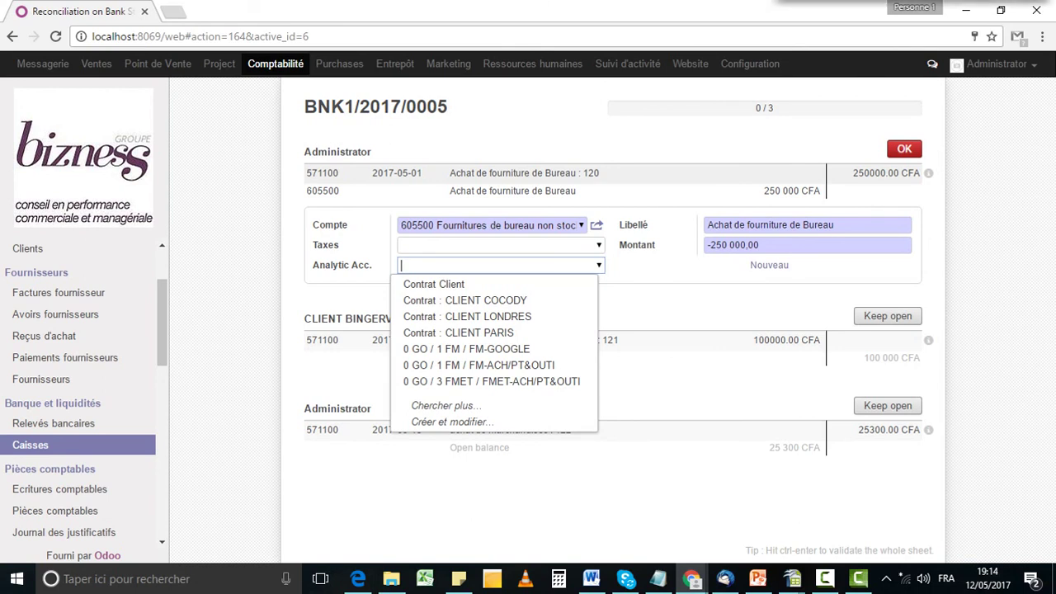
pyautogui.click(599, 266)
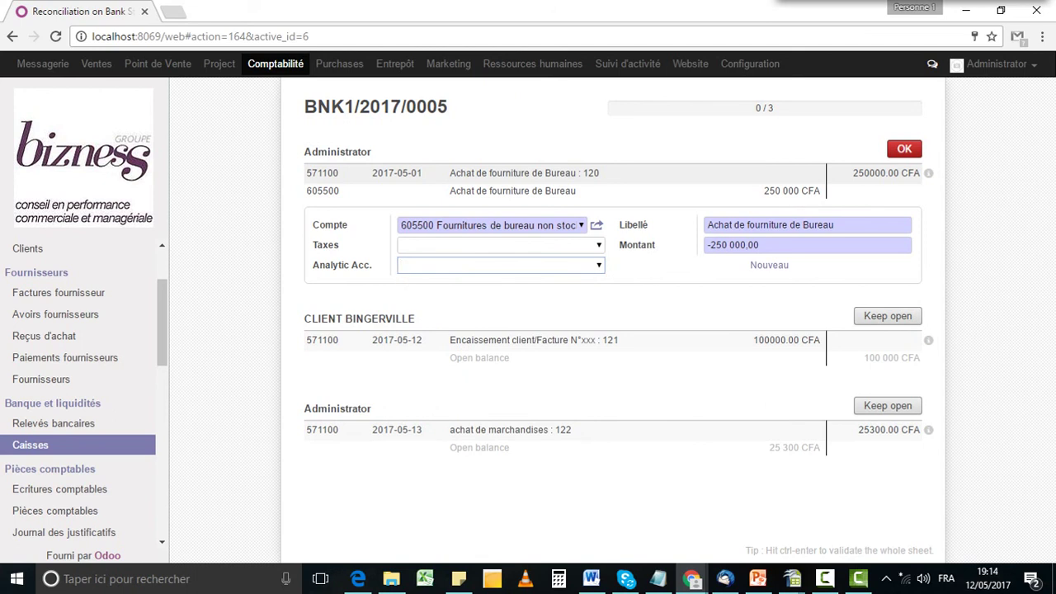
pyautogui.click(599, 245)
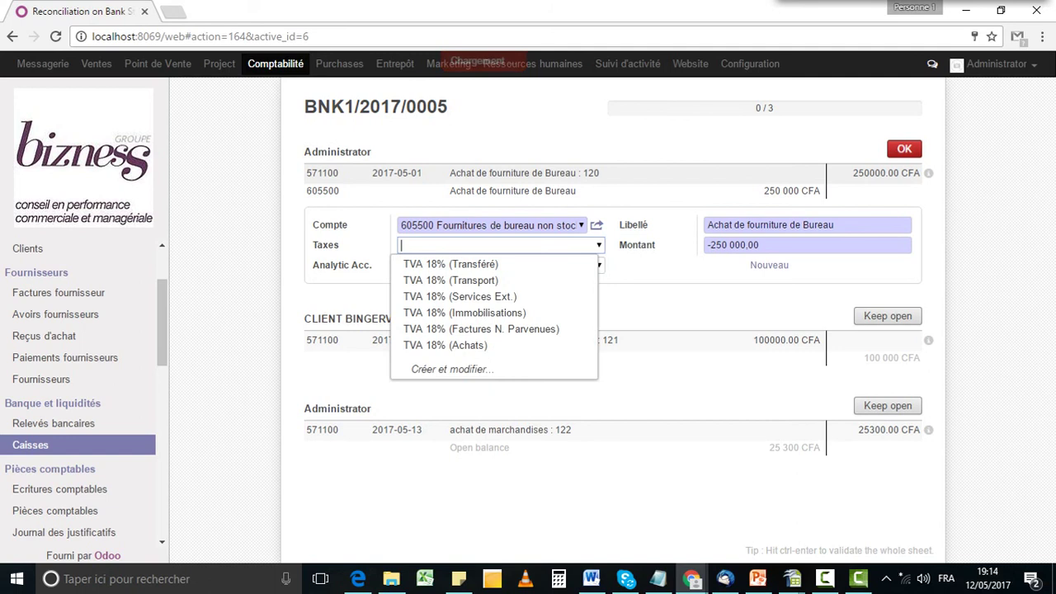
pyautogui.click(600, 245)
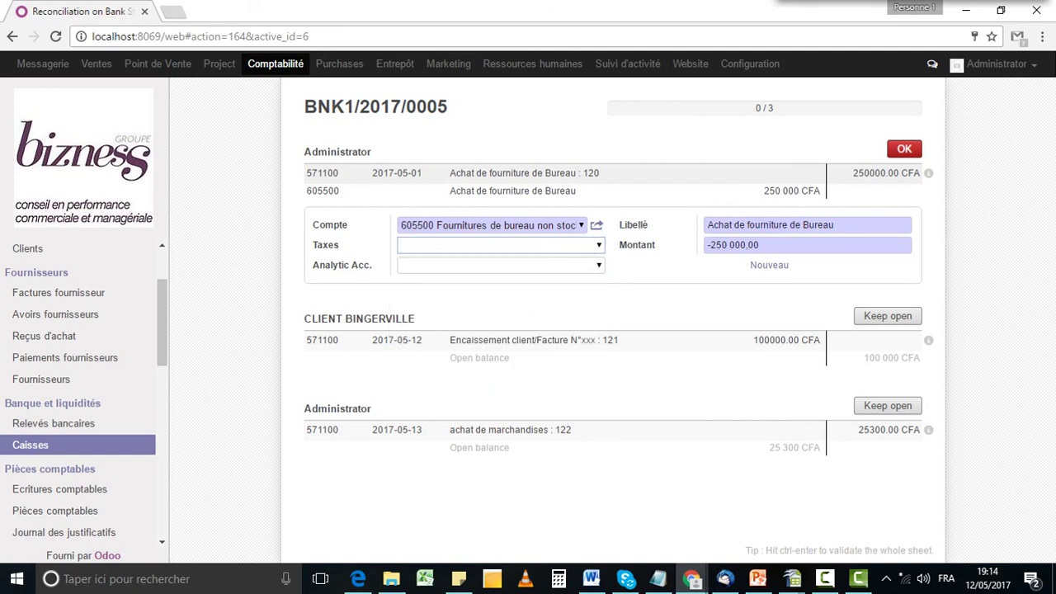
pyautogui.tripleClick(567, 226)
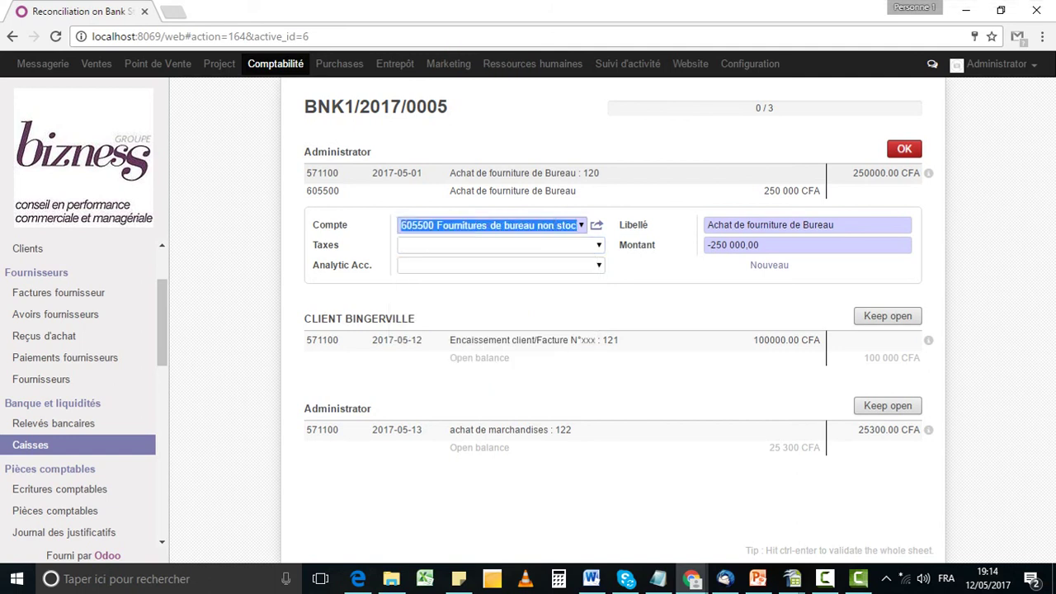
pyautogui.click(564, 225)
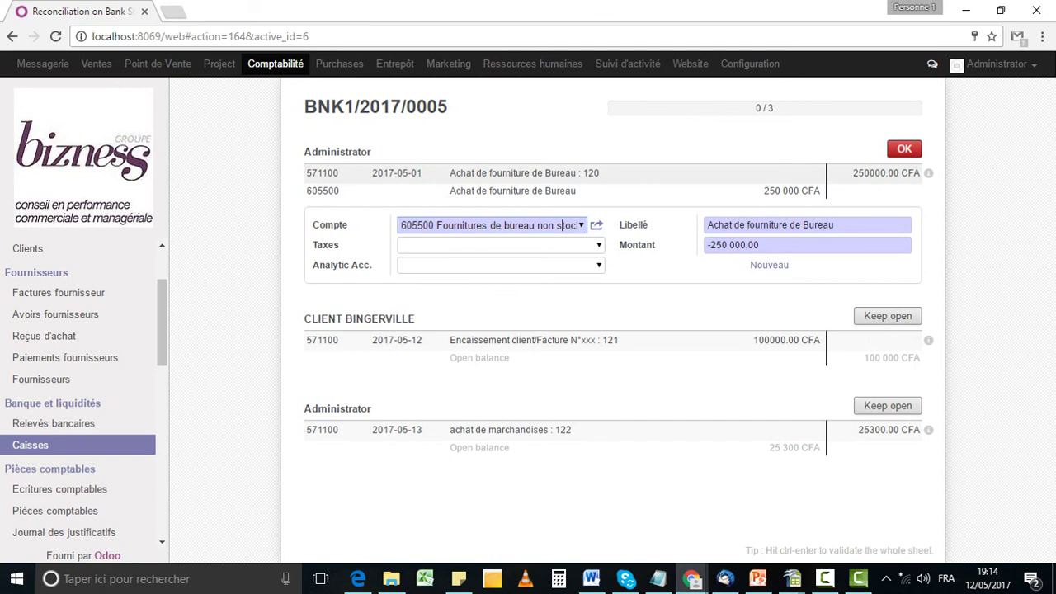
pyautogui.click(905, 149)
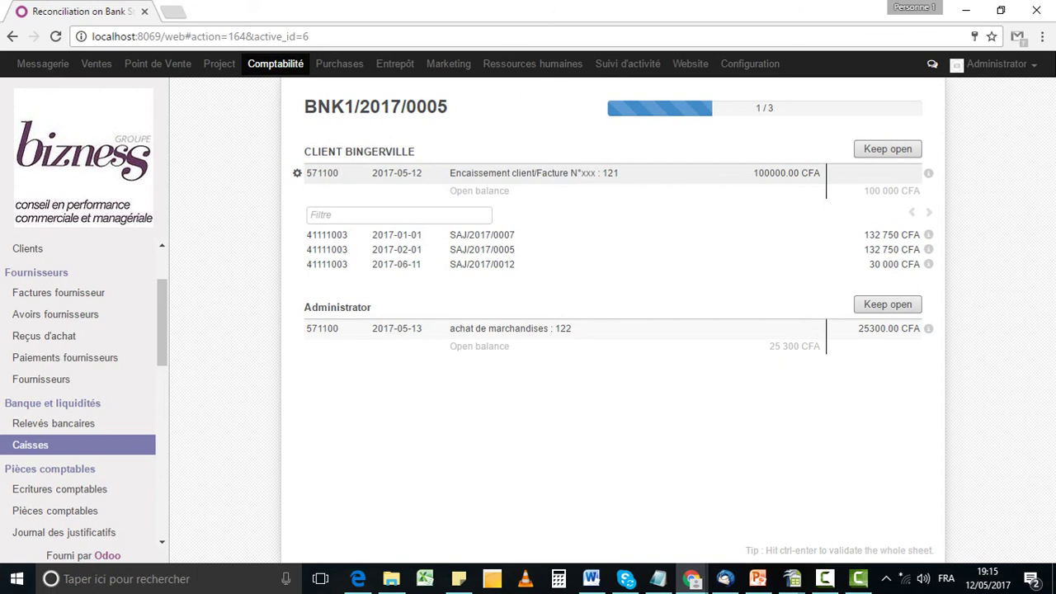
# Assign account 41111003 CLIENT BINGERVILLE to the "Encaissement client/Facture N°xxx" line and validate it.
pyautogui.click(296, 190)
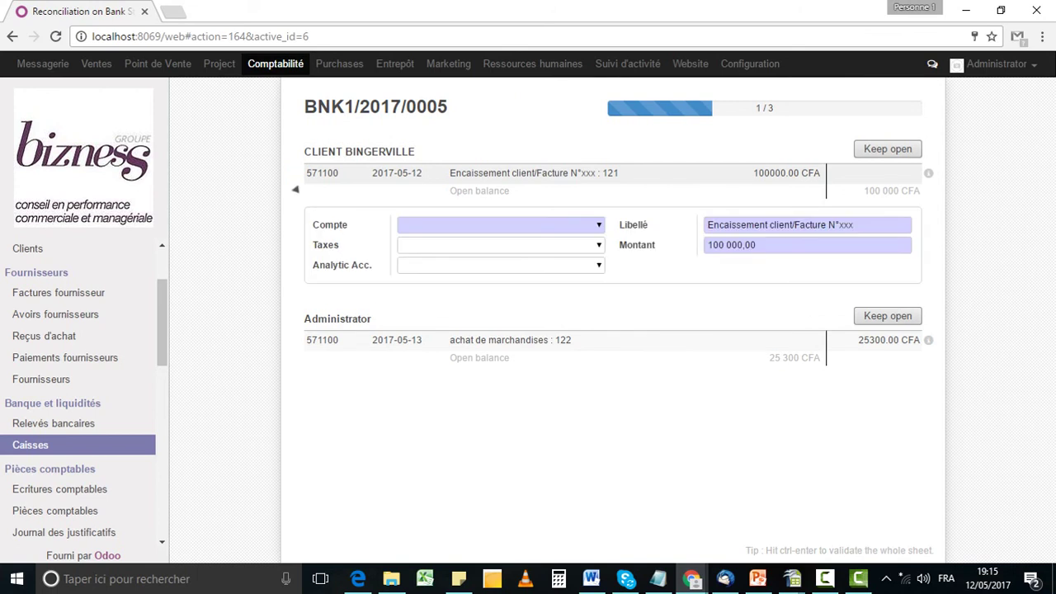
pyautogui.click(487, 225)
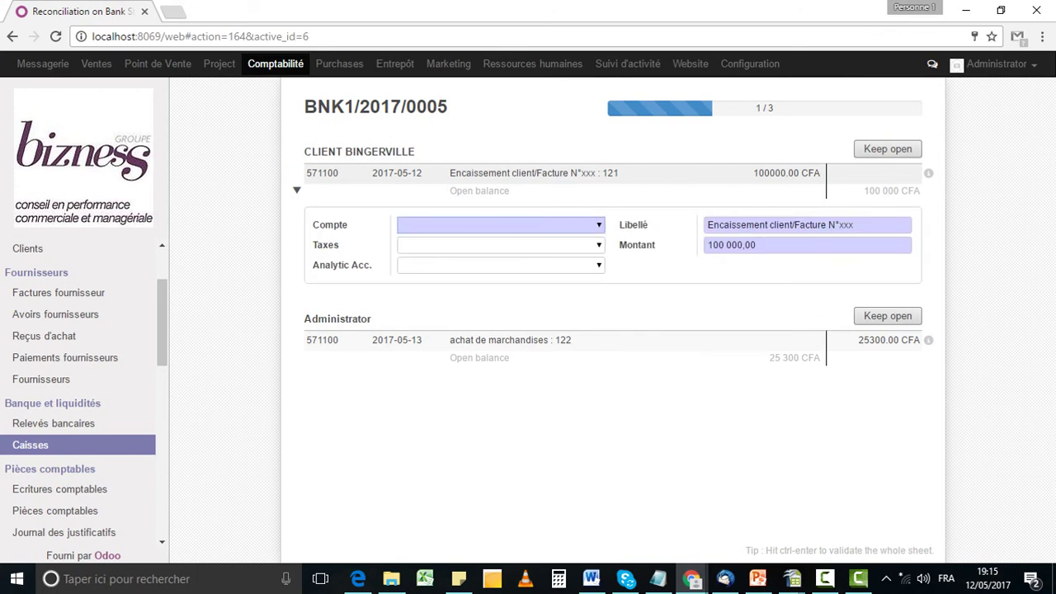
pyautogui.write('411')
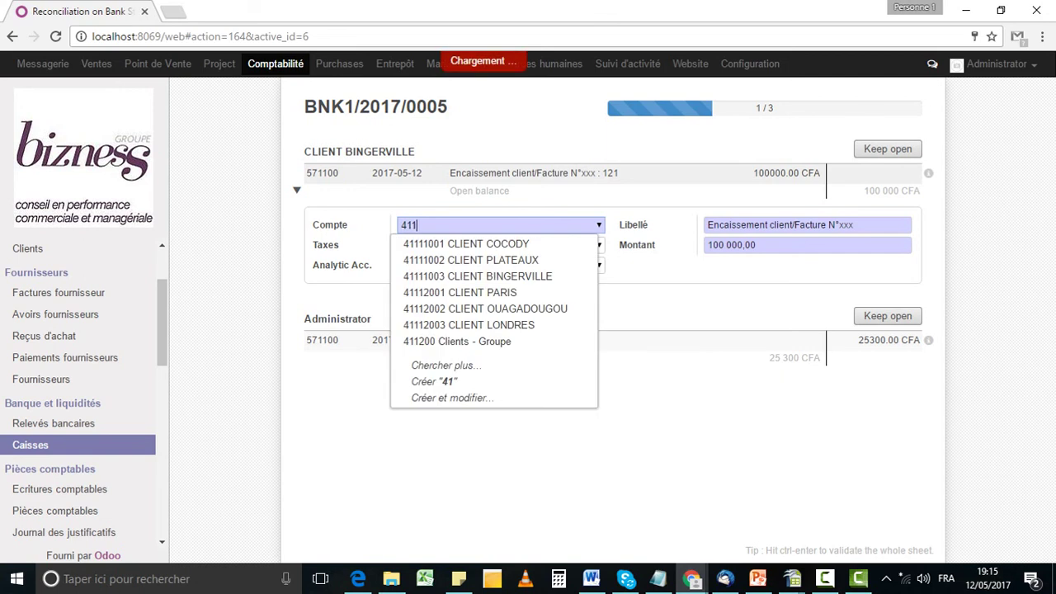
pyautogui.press('Down')
pyautogui.press('Down')
pyautogui.press('Down')
pyautogui.press('Down')
pyautogui.press('Up')
pyautogui.press('Return')
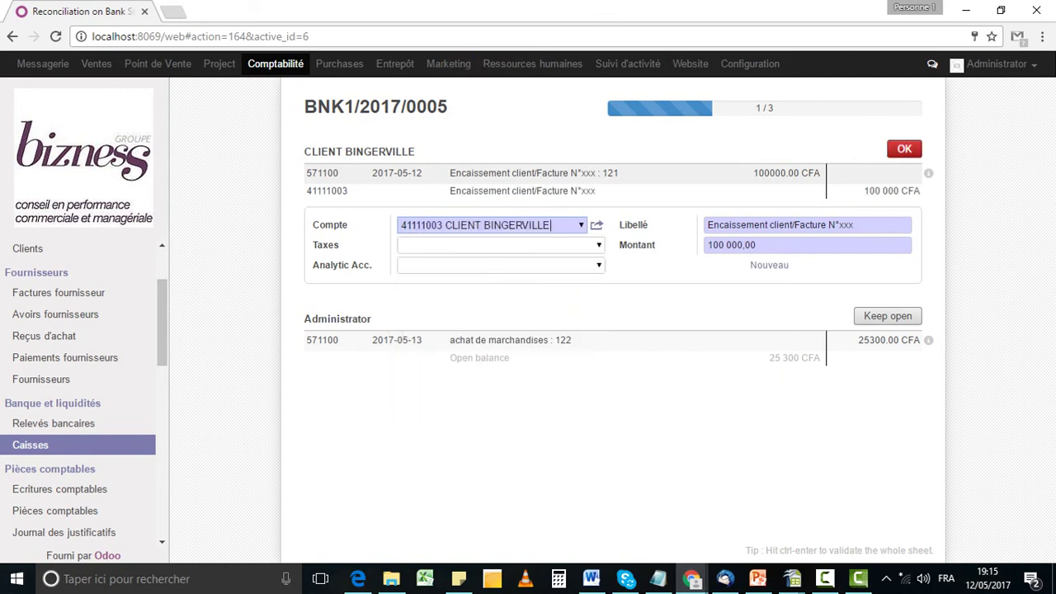
pyautogui.hotkey('ctrl', 'Return')
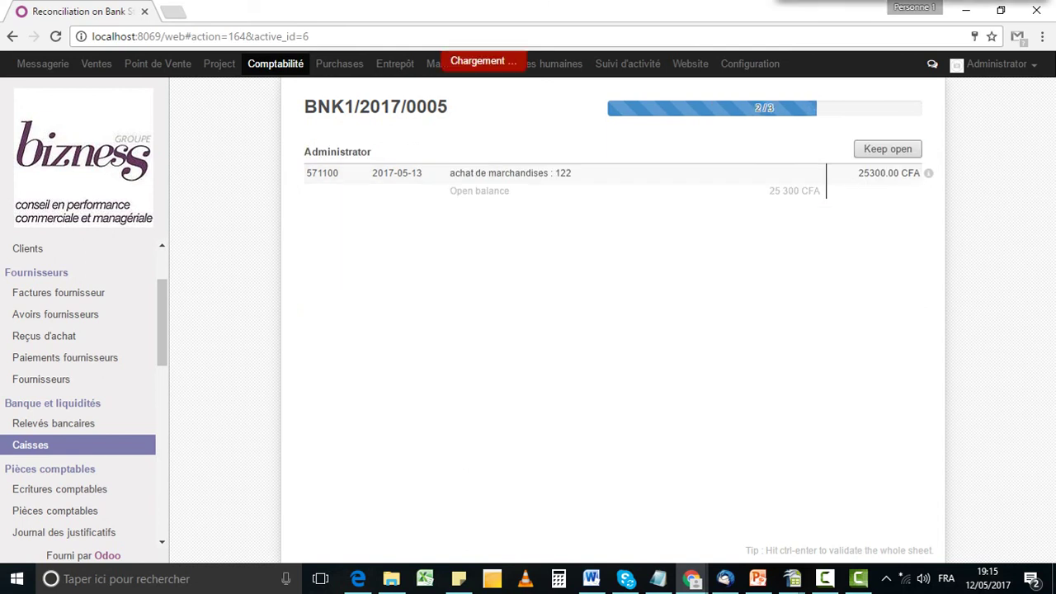
# Assign account 601100 dans la Région to the "achat de marchandises" line and validate it.
pyautogui.write('601')
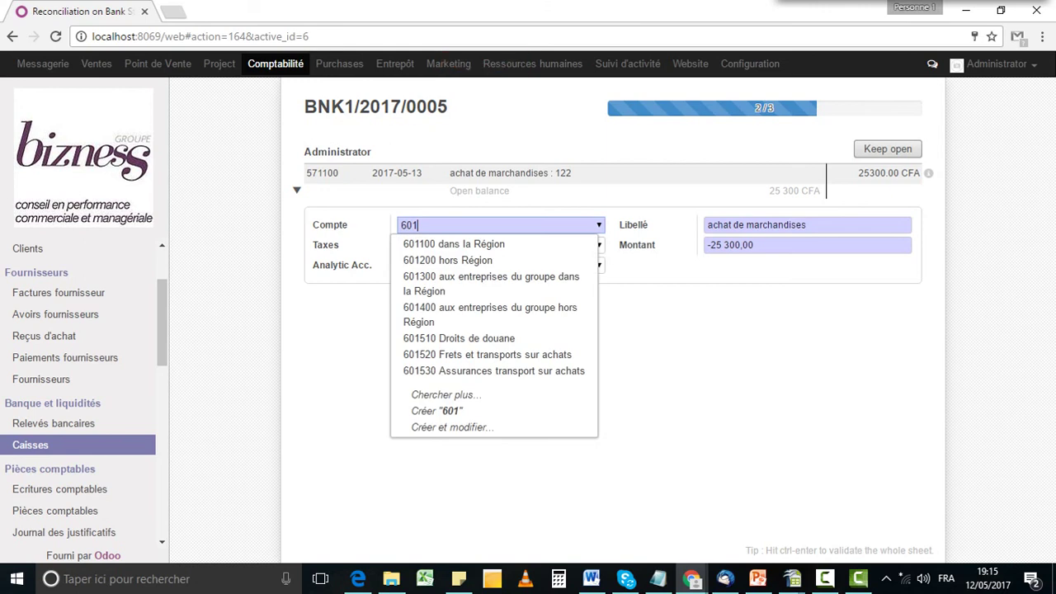
pyautogui.press('Return')
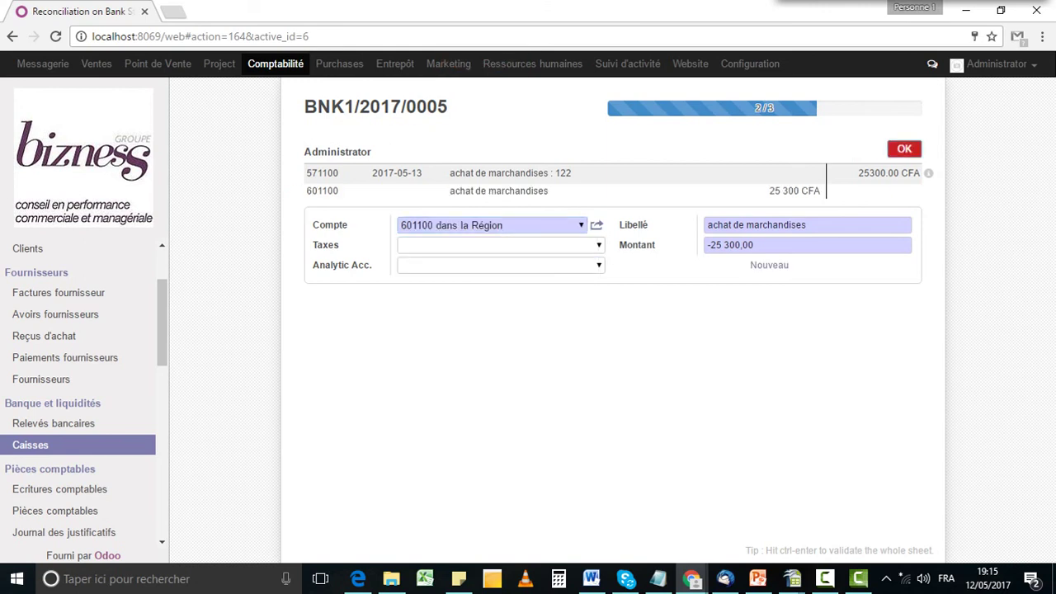
pyautogui.hotkey('ctrl', 'Return')
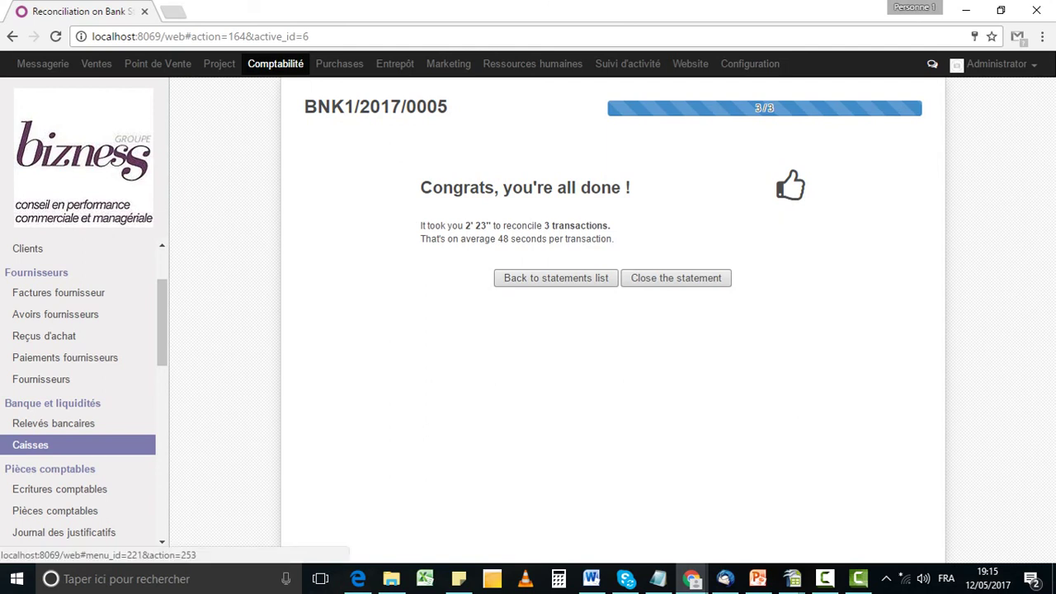
# Examine the journal entry BNK1/2017/0005/1 generated for the merchandise purchase, and return to the list of cash registers.
pyautogui.scroll(-1, 74, 528)
pyautogui.scroll(-1, 82, 396)
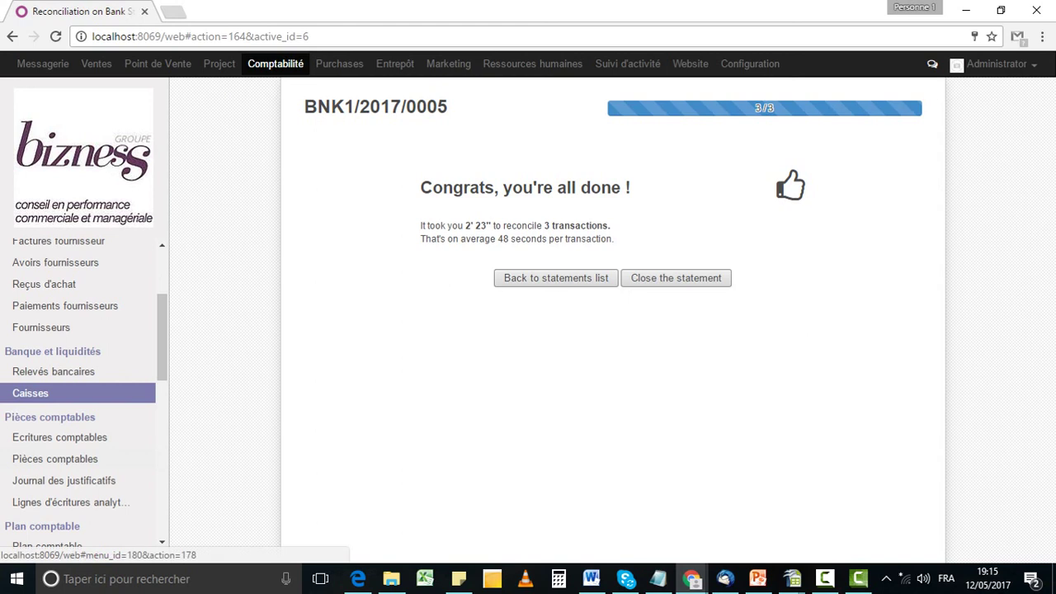
pyautogui.click(56, 459)
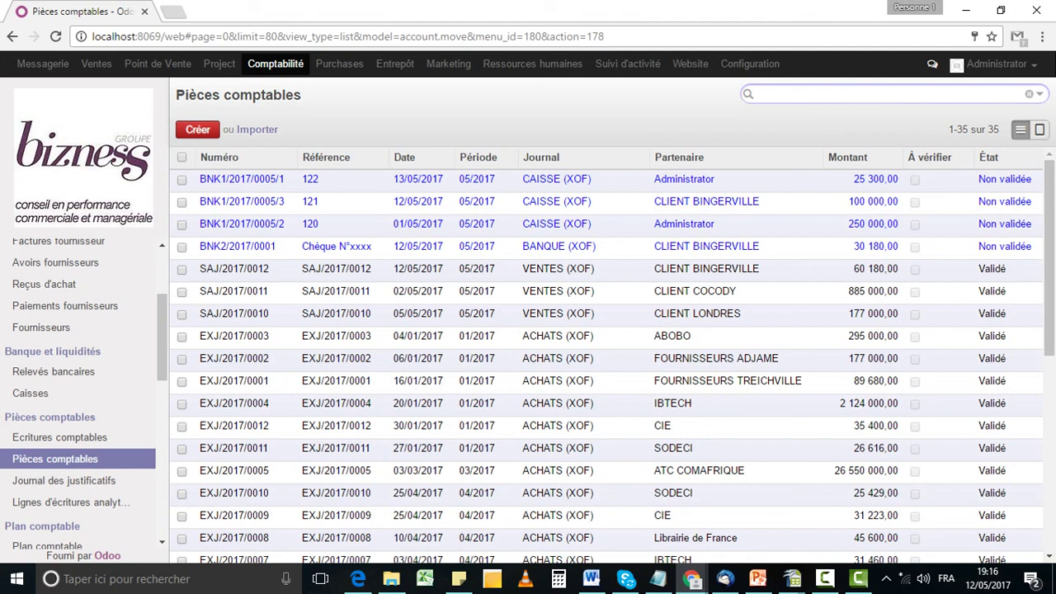
pyautogui.click(198, 130)
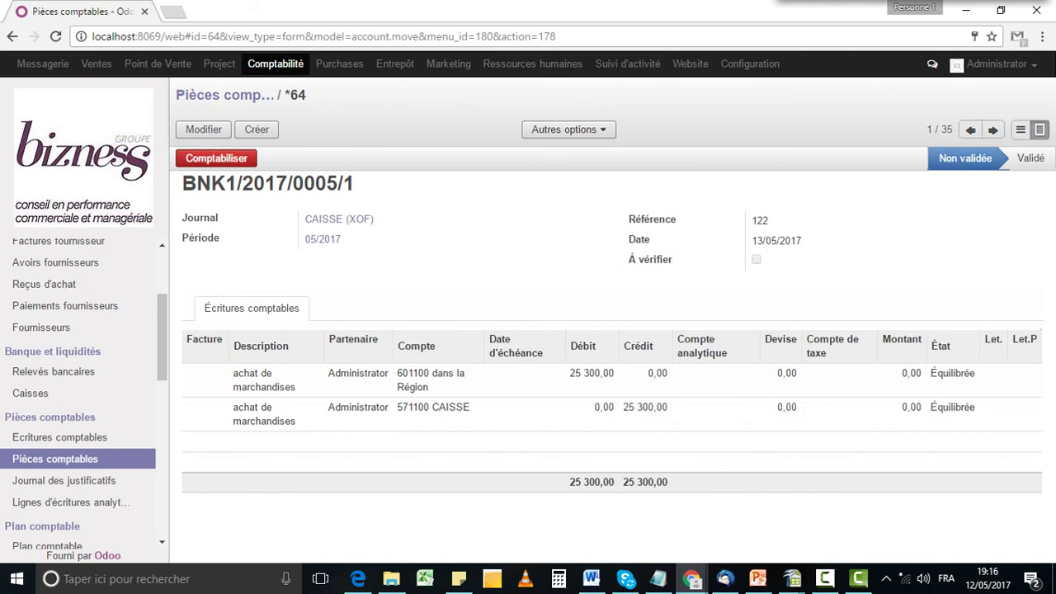
pyautogui.click(30, 393)
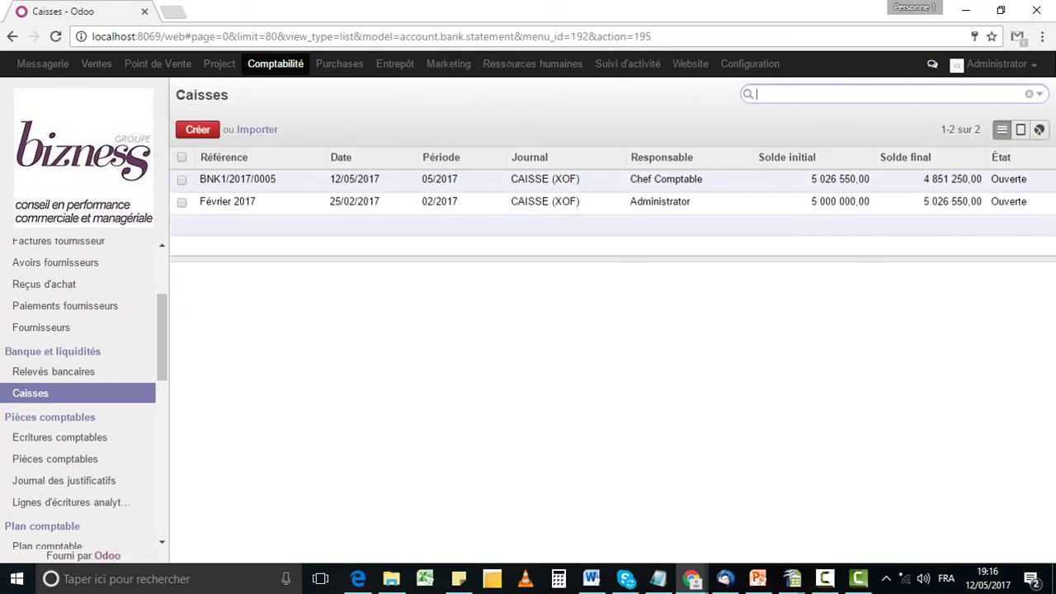
pyautogui.click(859, 579)
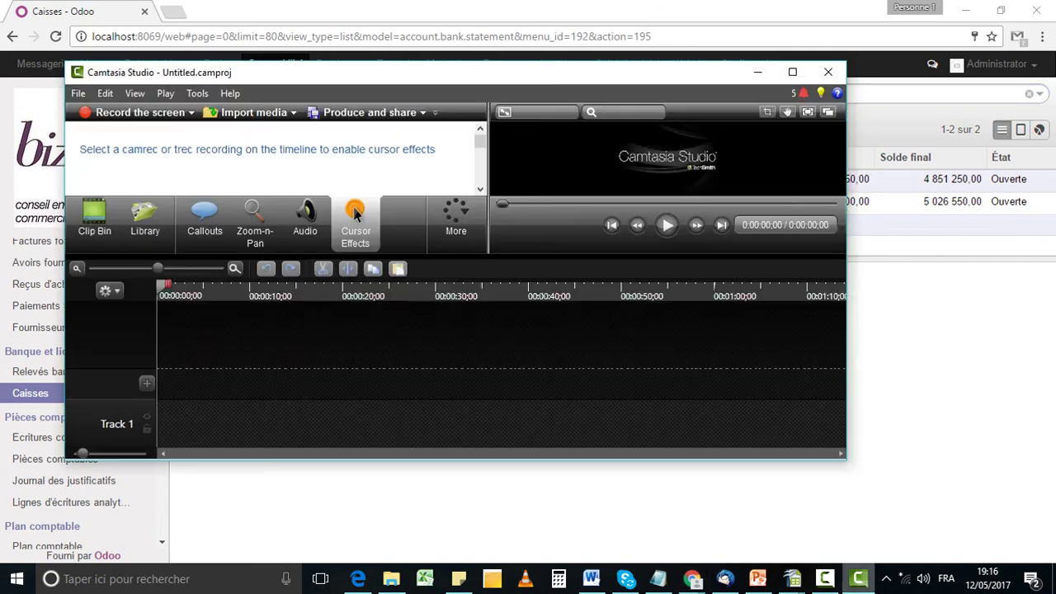